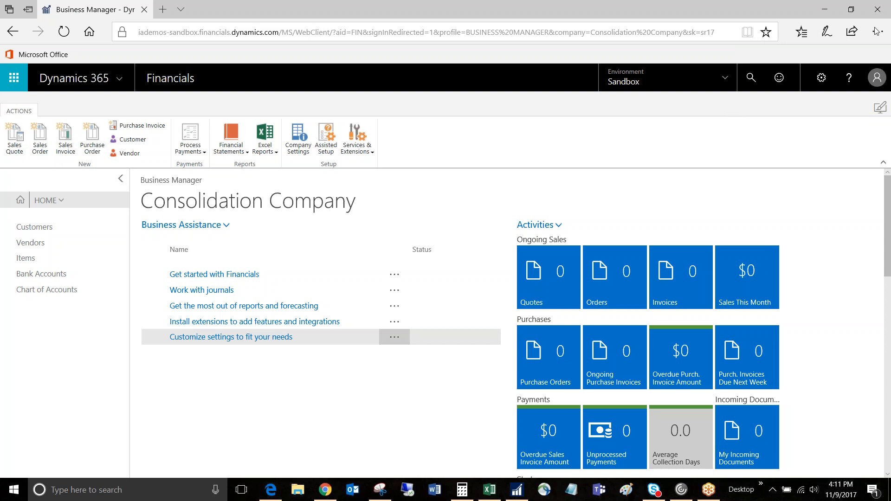
- Start the assisted setup for creating a new company from the allowed companies in My Settings
click(750, 80)
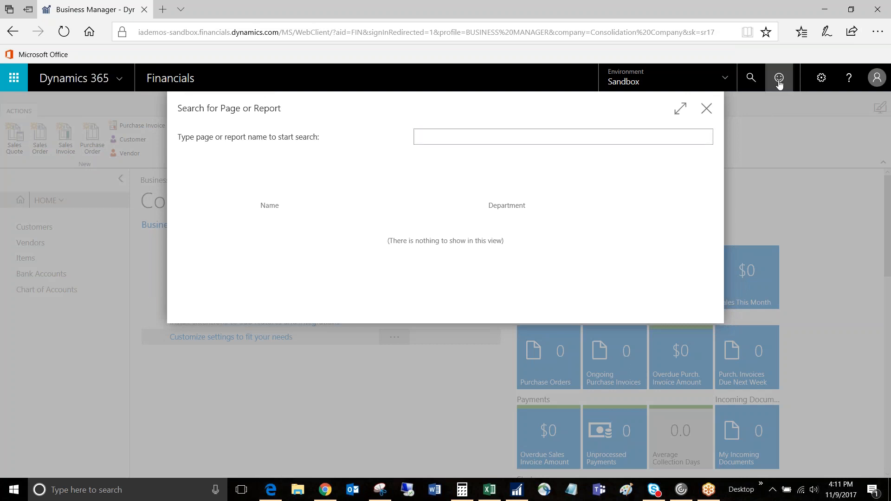
click(706, 108)
click(819, 84)
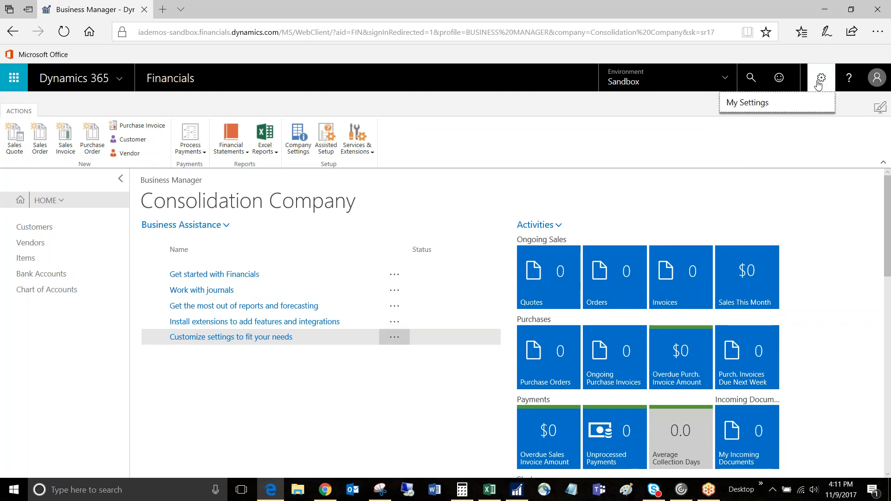
click(747, 104)
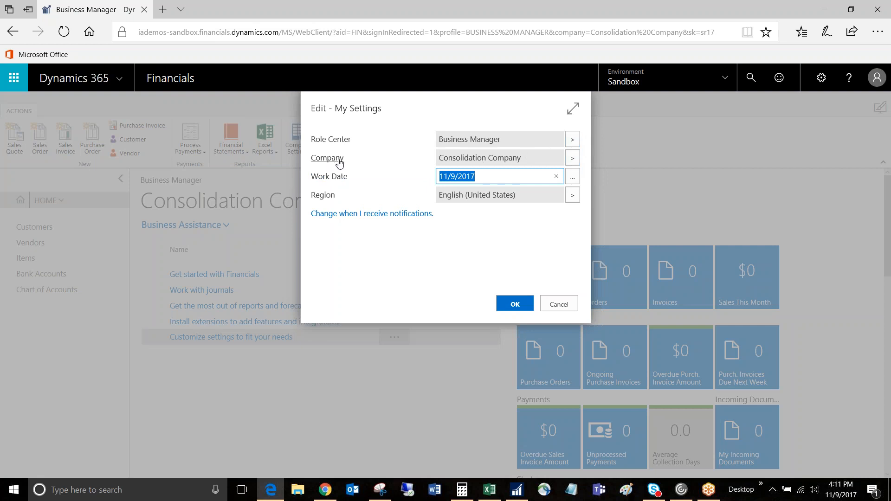
click(575, 159)
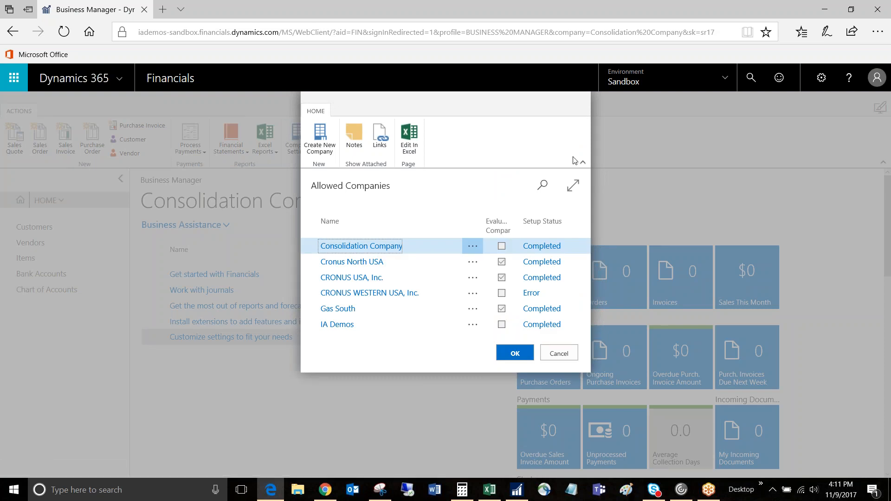
click(323, 141)
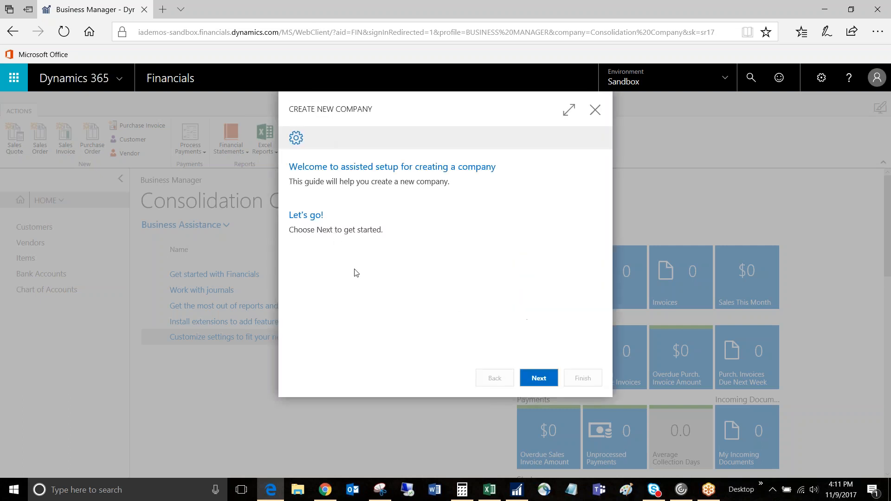
click(537, 379)
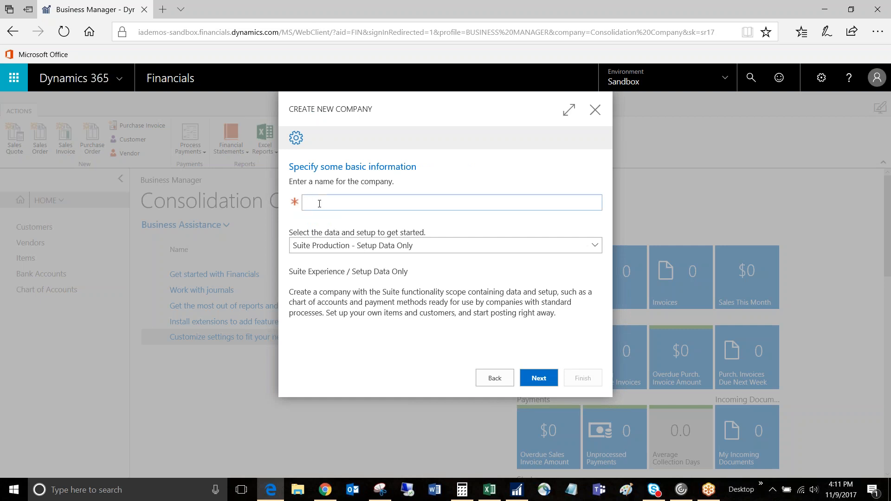
- Name the new company Cronus South and choose Full Evaluation - Complete Sample Data as its data and setup
text(Cronus South)
key(Tab)
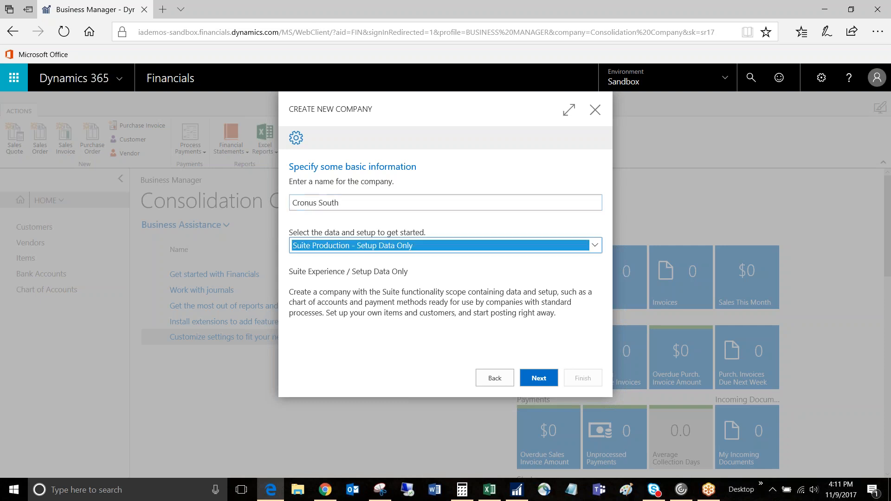
click(377, 249)
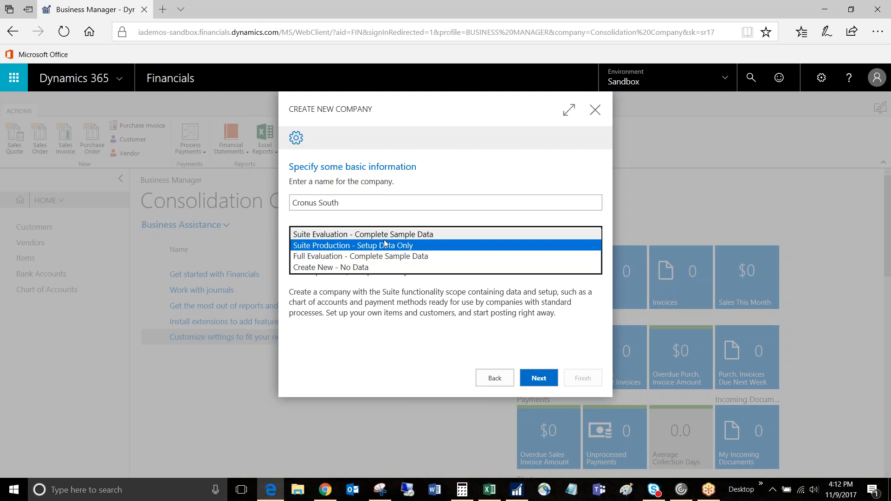
click(338, 257)
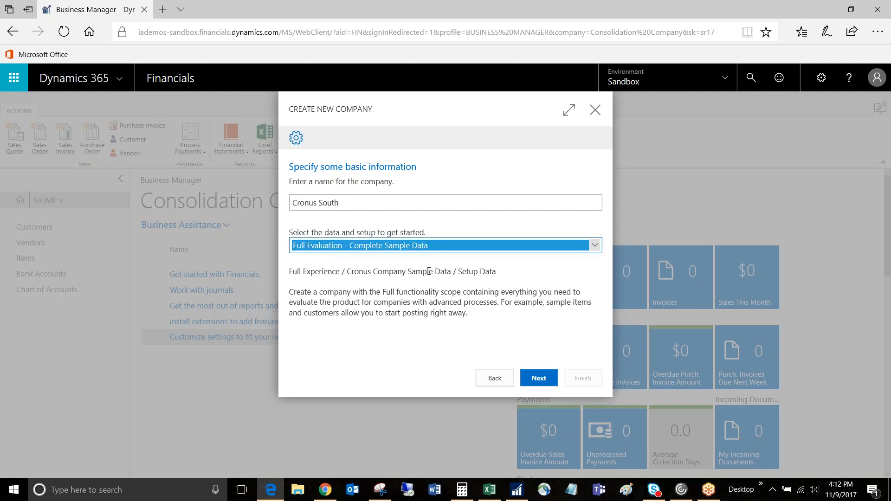
click(539, 379)
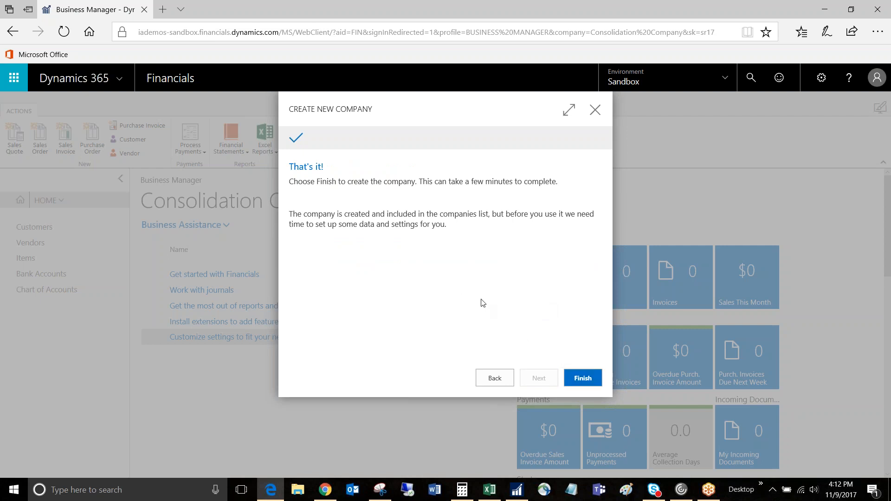
- Exit the company setup without creating the company and keep Consolidation Company selected in My Settings
click(596, 114)
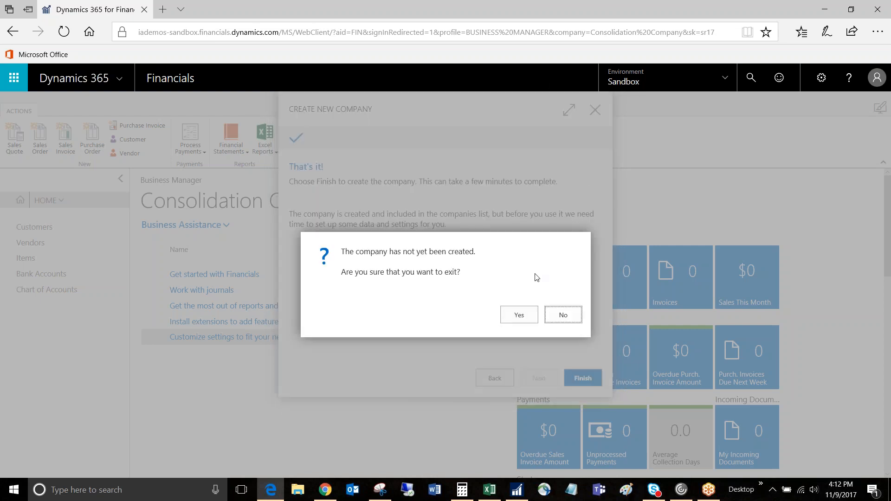
click(517, 317)
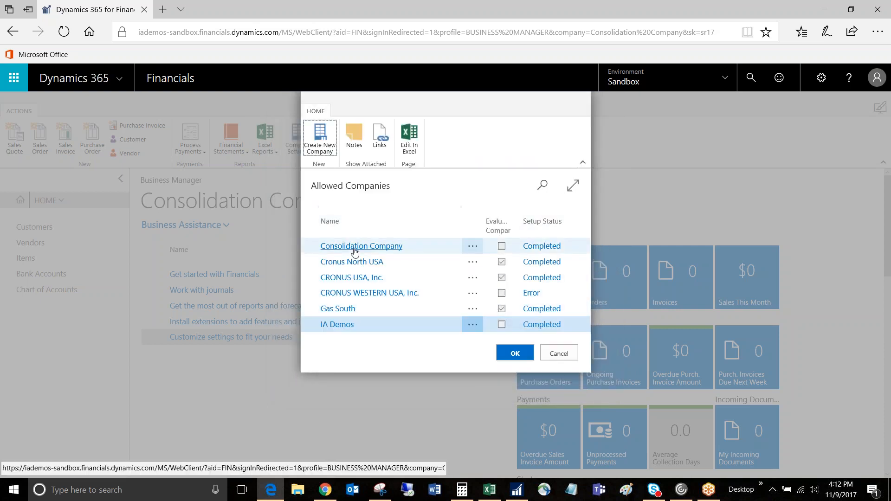
click(357, 249)
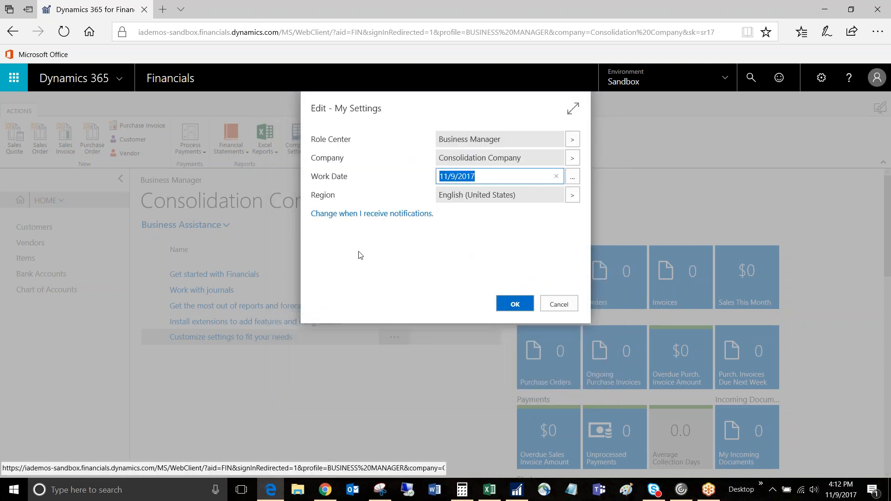
click(505, 305)
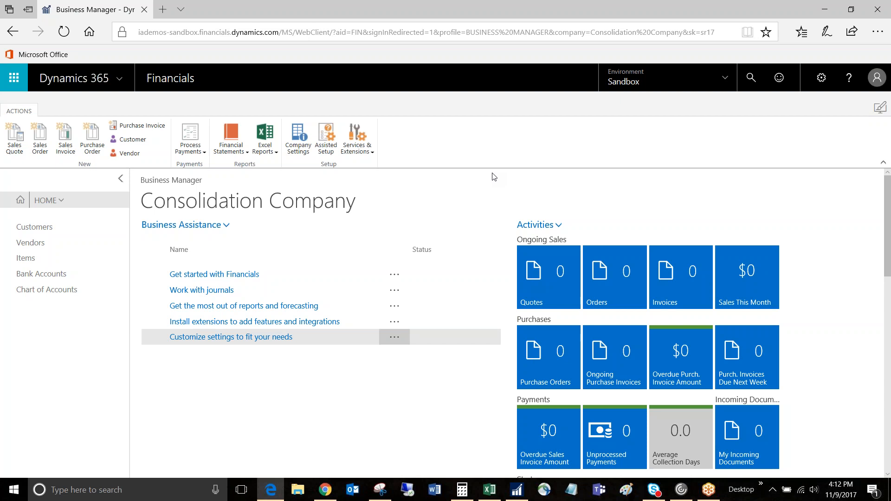
- Search for the Business Units page and open the CUSA business unit card for editing
click(751, 83)
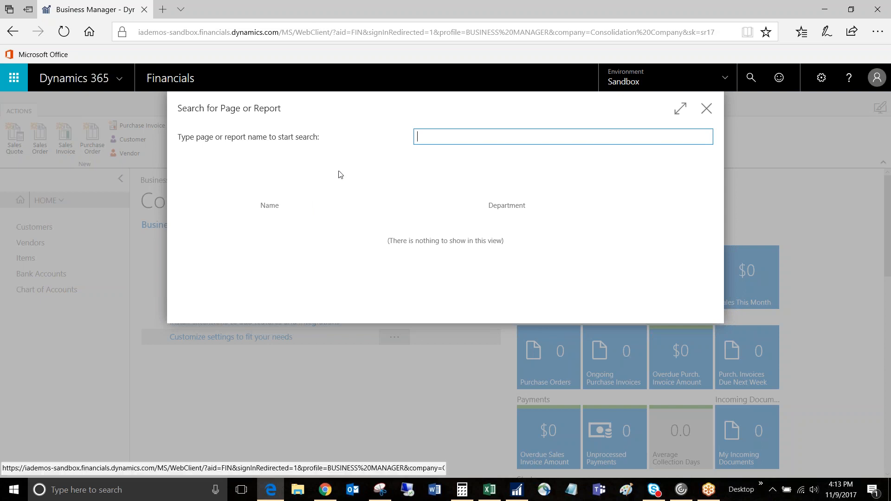
text(business)
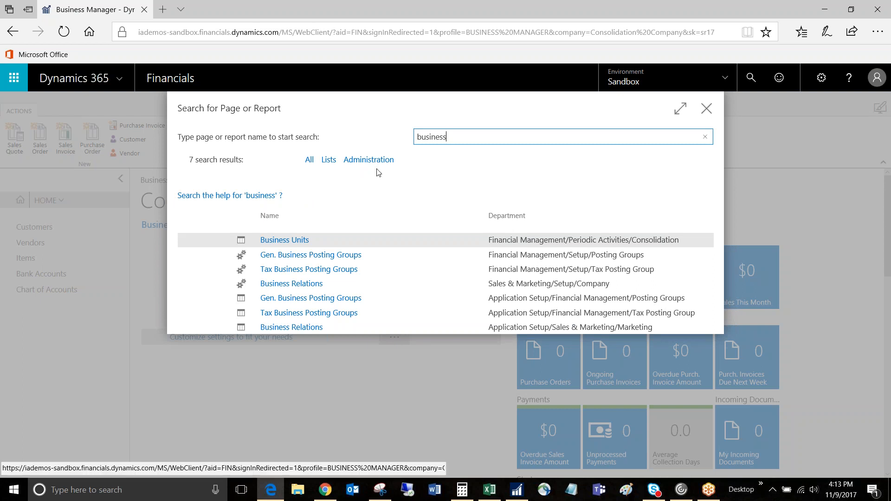
click(283, 241)
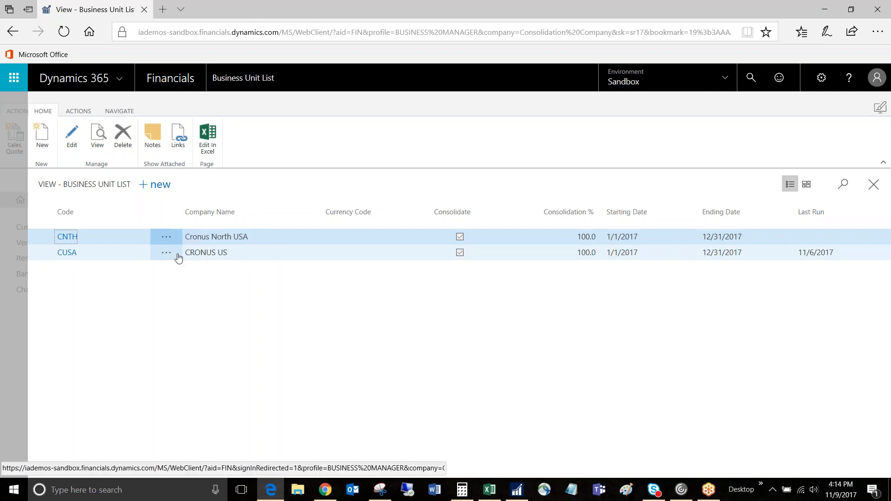
click(202, 255)
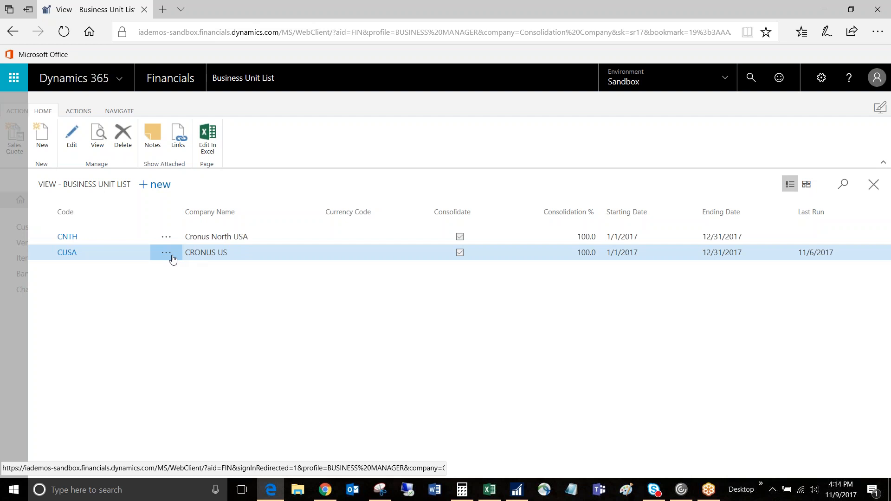
click(71, 139)
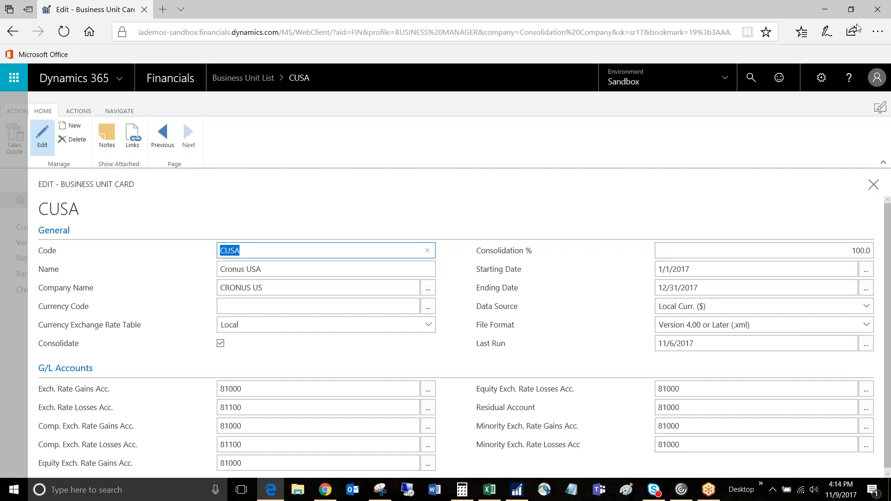
click(836, 25)
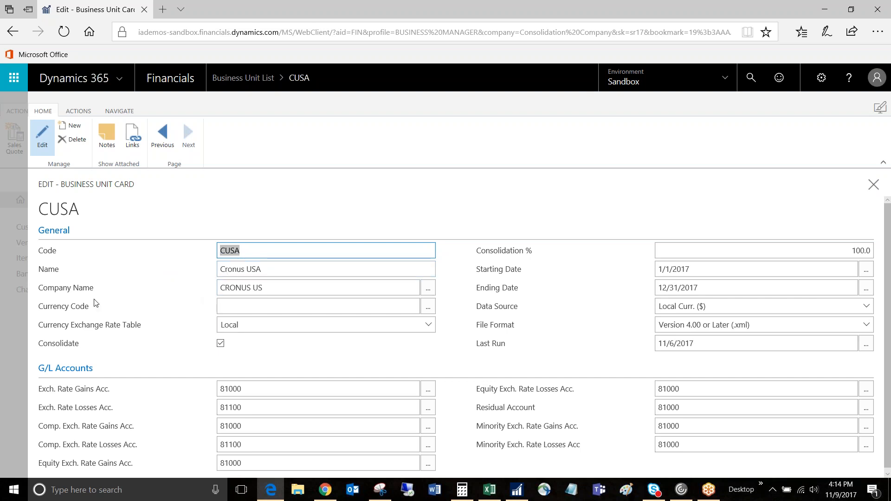
- Select CRONUS US as the company name on the CUSA card, check the consolidation percentage and close the card
click(427, 291)
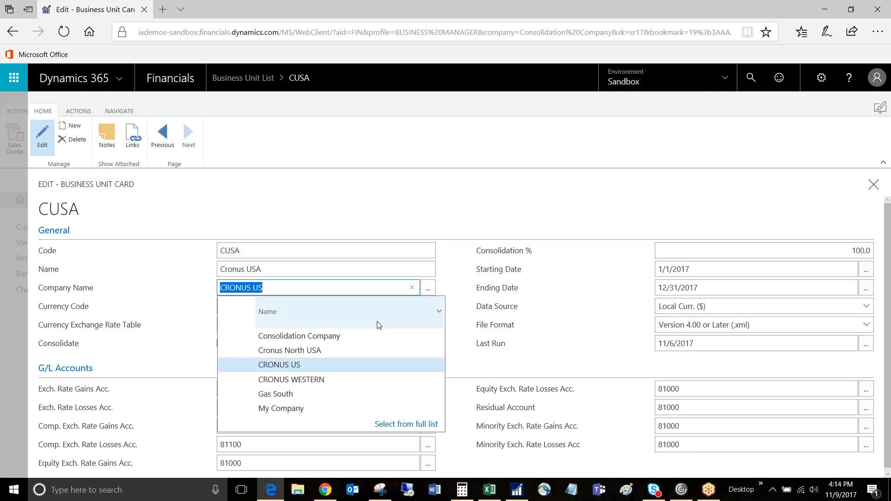
click(287, 367)
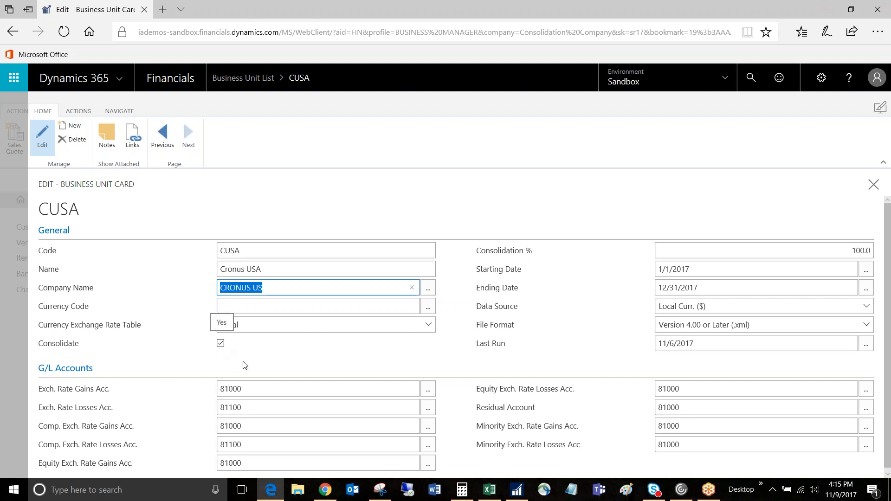
click(784, 255)
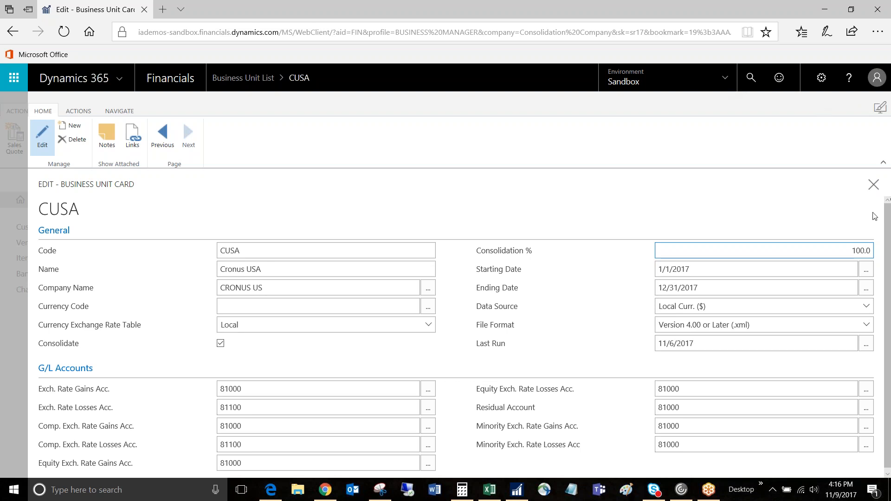
click(873, 184)
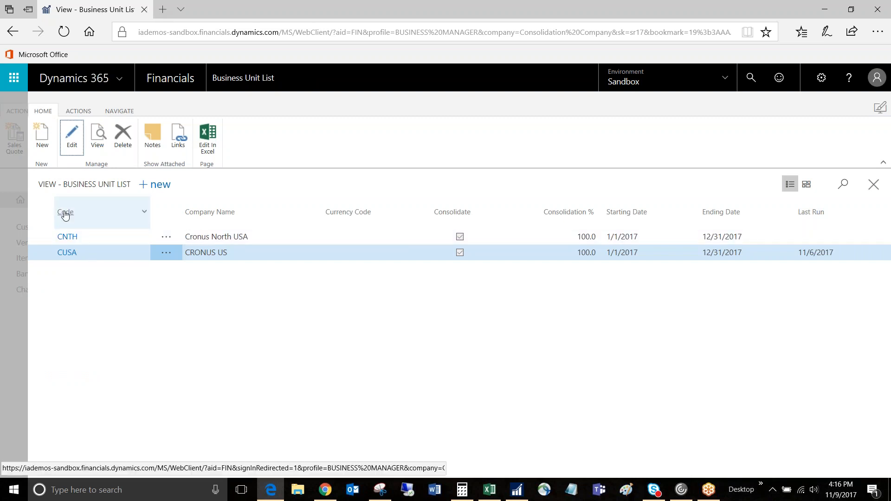
- Run the Consolidation - Test Database report with its last used options as a PDF document, view it and close it
click(80, 112)
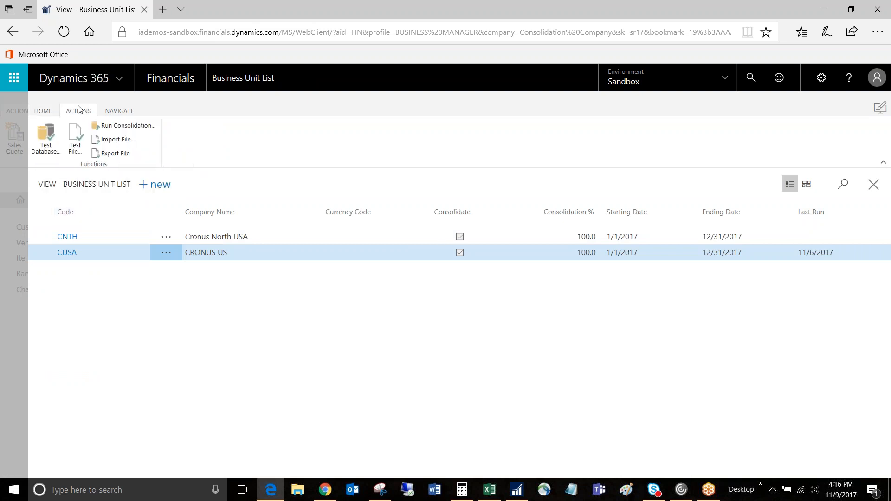
click(50, 138)
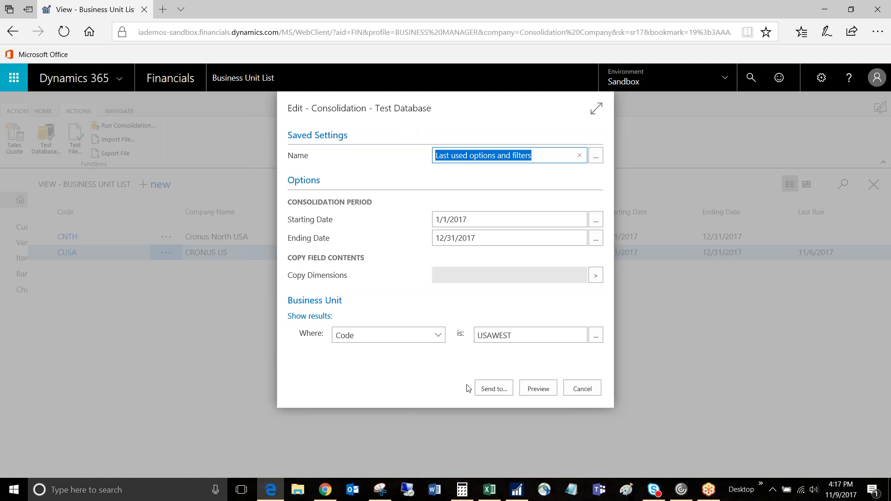
click(491, 392)
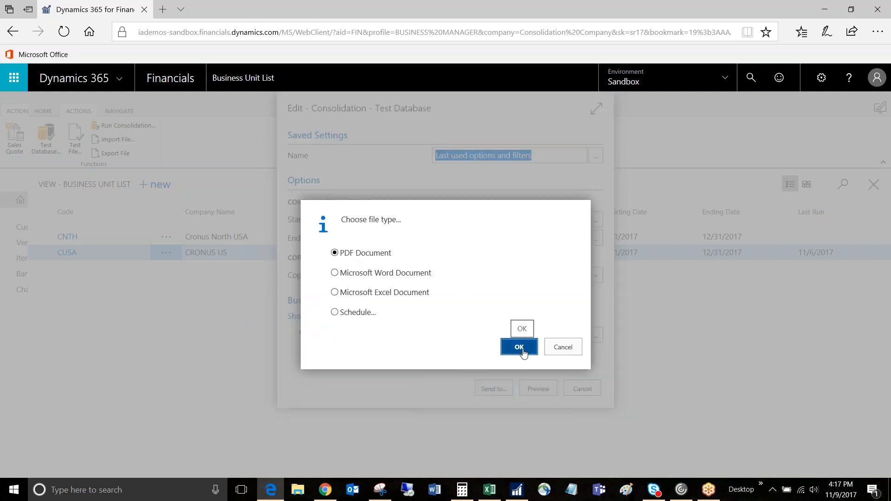
click(522, 349)
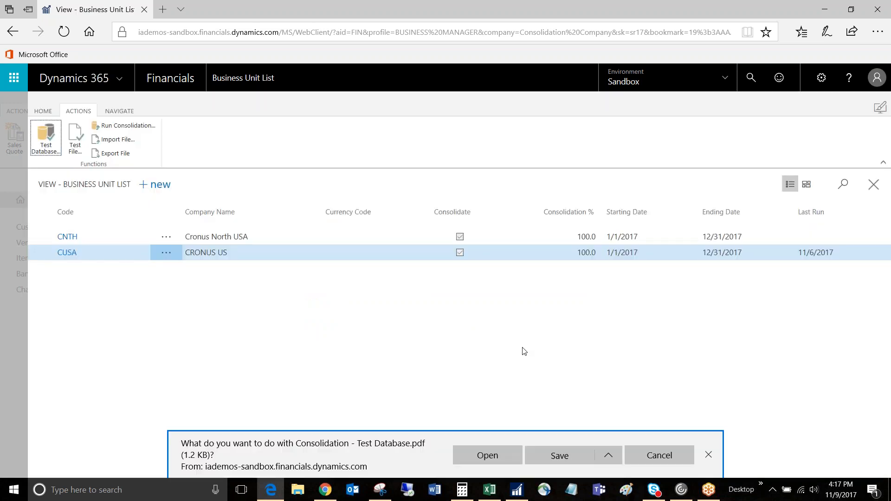
click(487, 456)
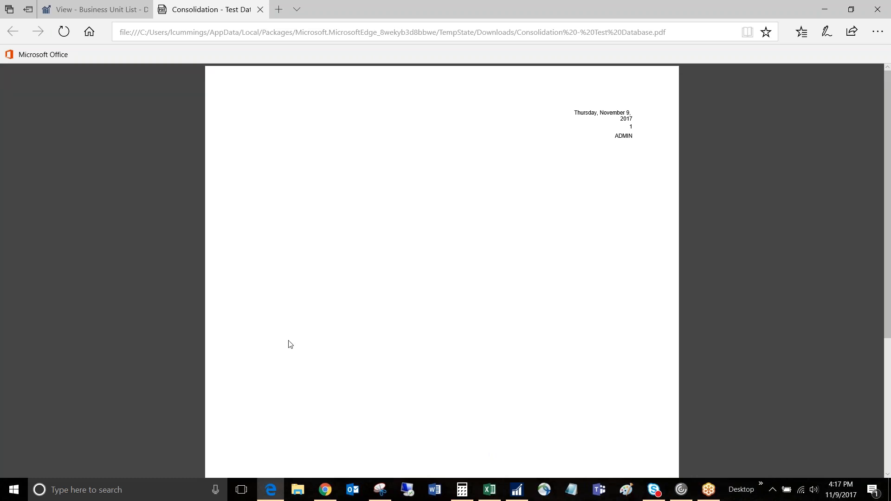
click(260, 10)
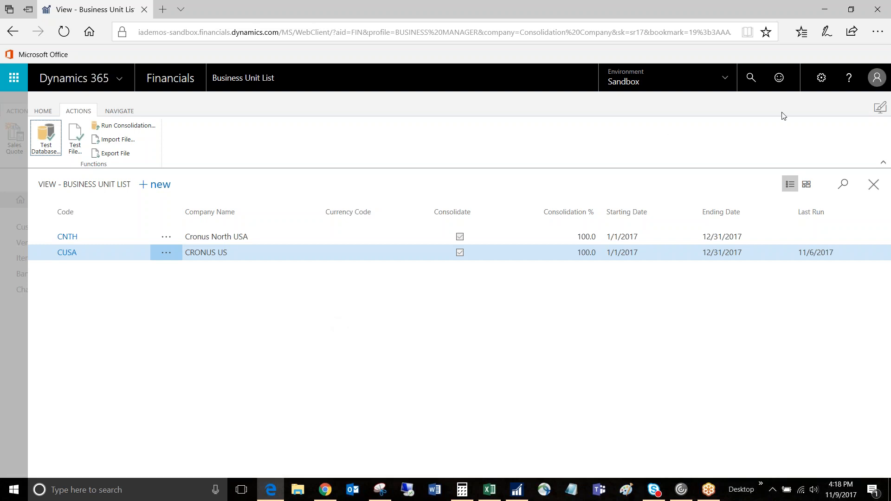
- Switch the active company to CRONUS USA, Inc. in My Settings
click(822, 86)
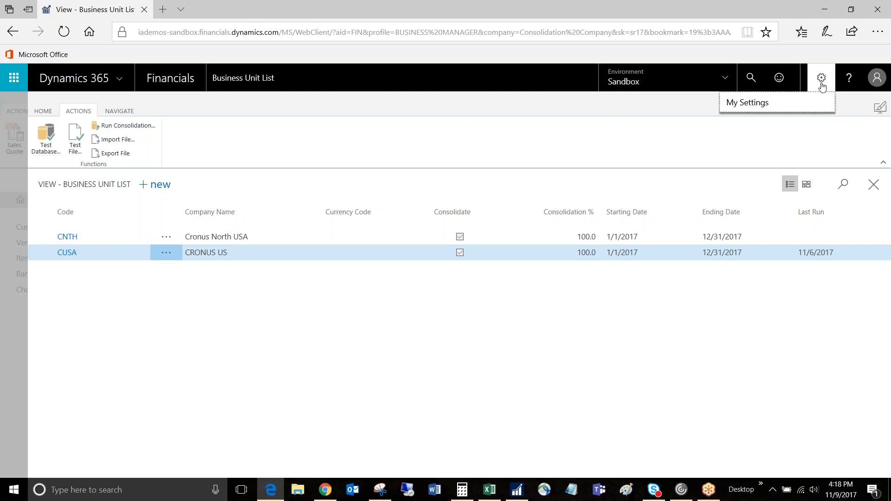
click(742, 104)
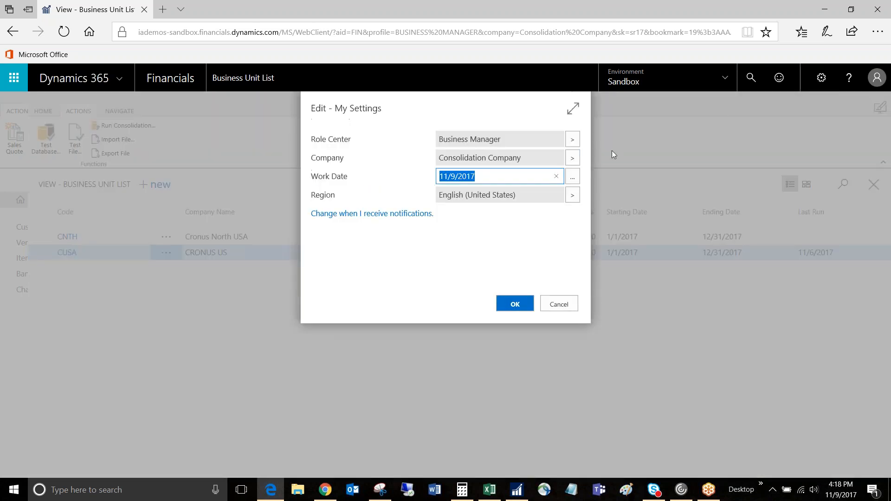
click(573, 154)
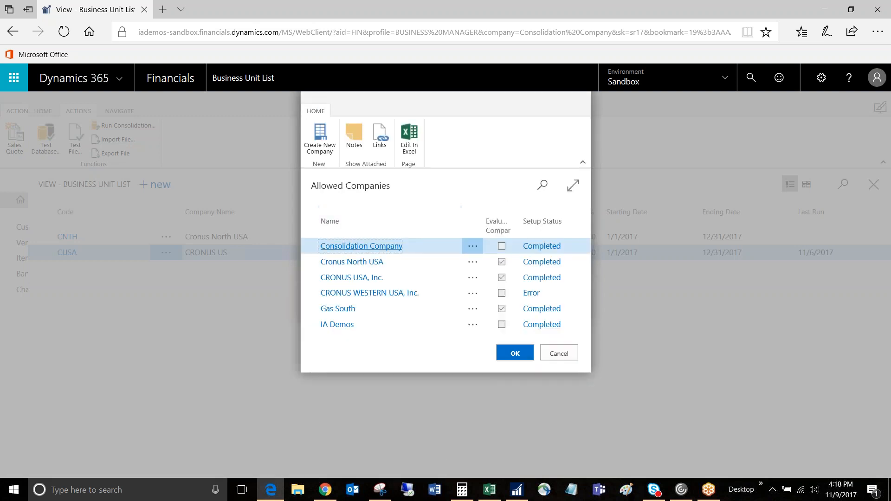
click(345, 279)
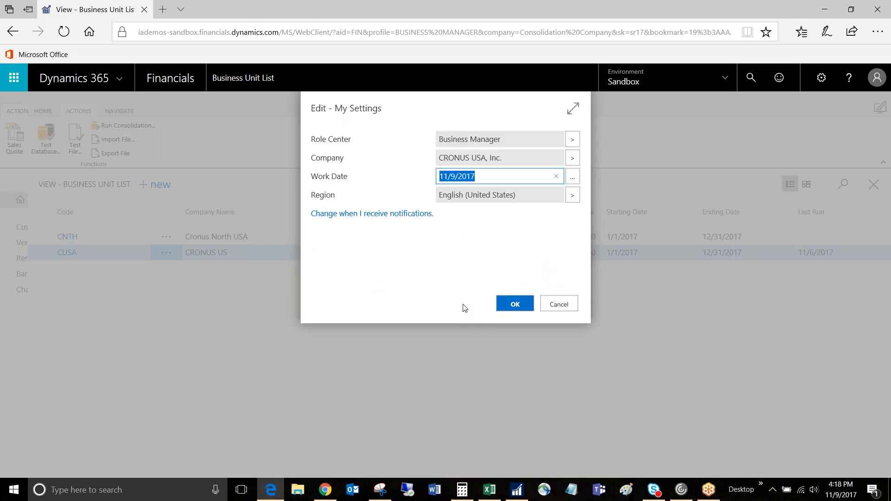
click(515, 305)
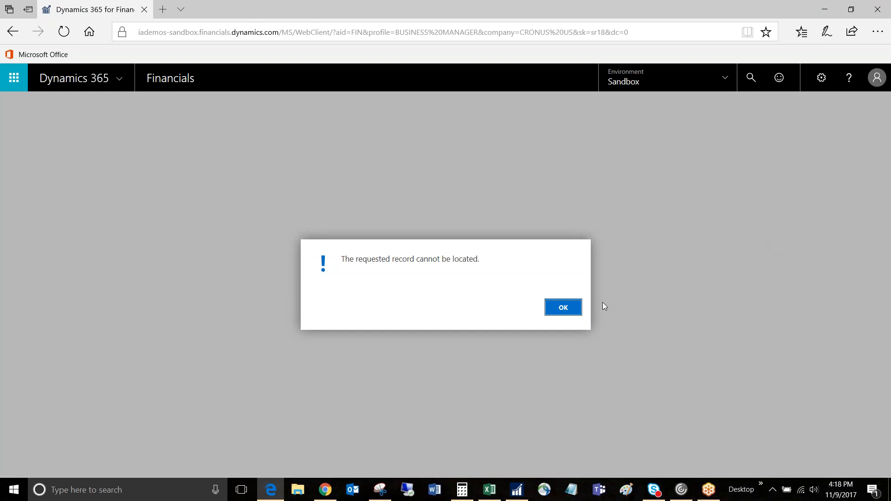
- Search for the Intercompany manual setup, check the partner code and automatic sending option in Intercompany Setup, and close it
click(574, 309)
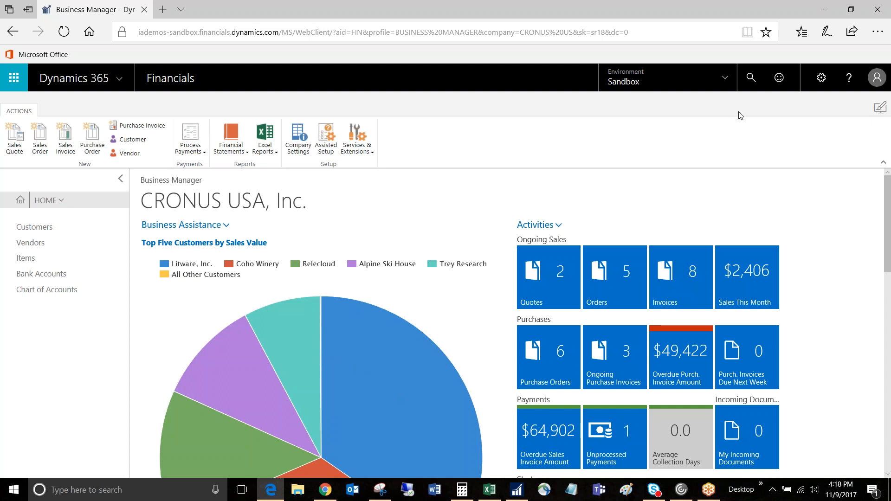
click(752, 80)
text(intercom)
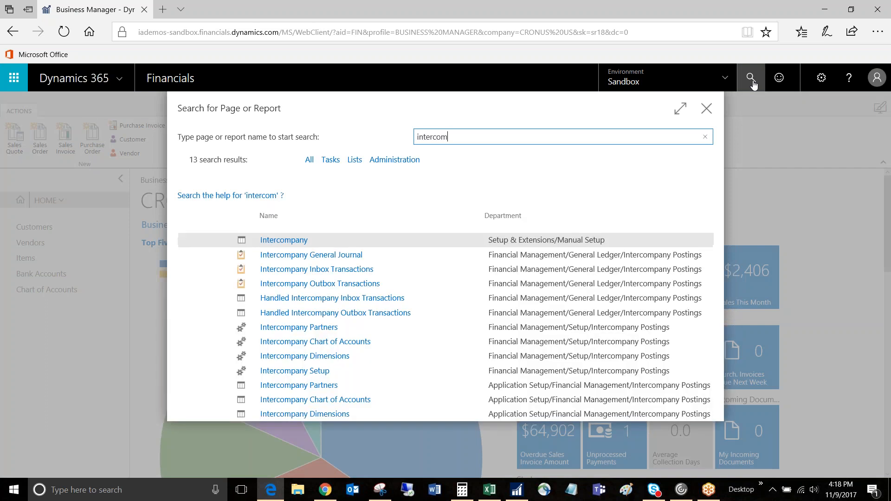
click(296, 242)
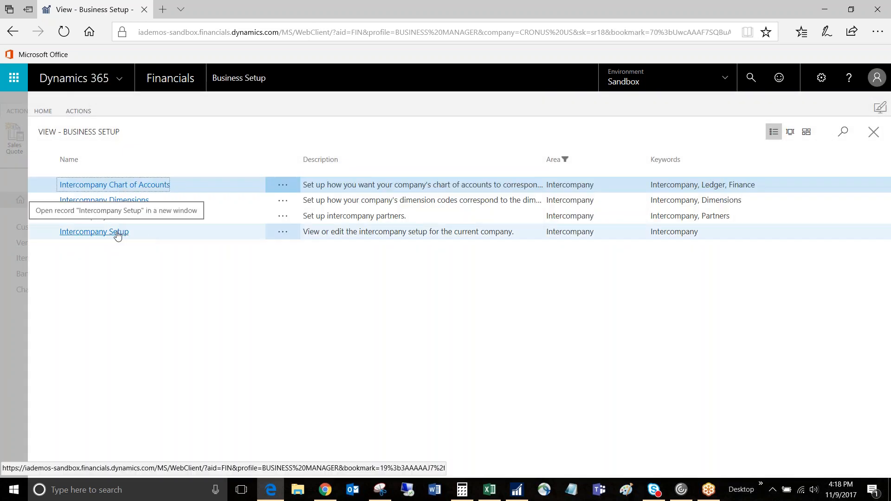
click(117, 233)
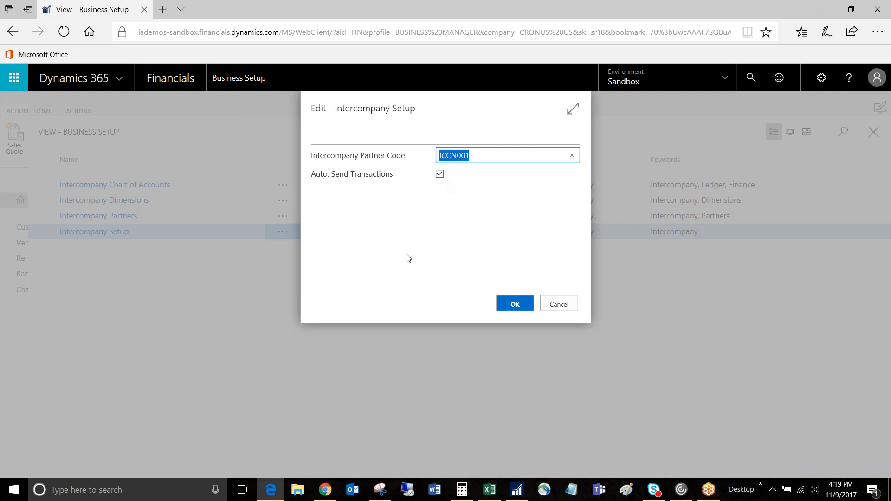
click(516, 305)
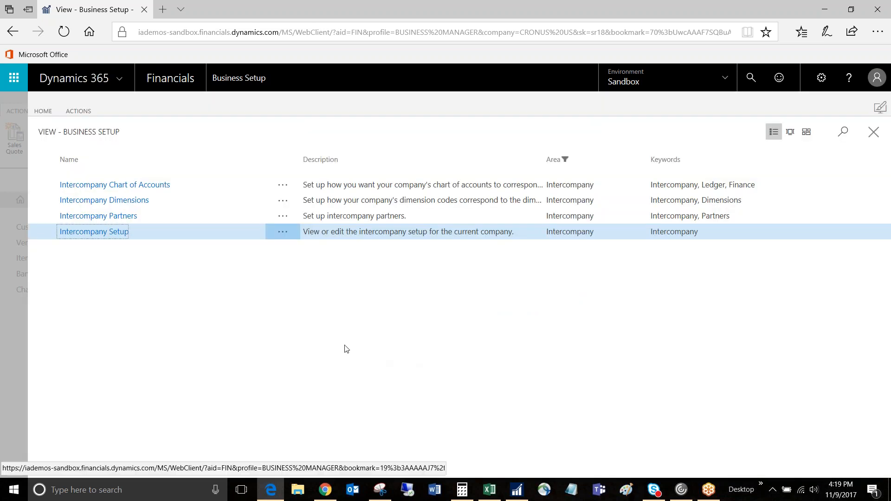
- Review the Intercompany partner's card, including transfer type, company name and sales and purchase accounts, and return to the business setup list
click(123, 217)
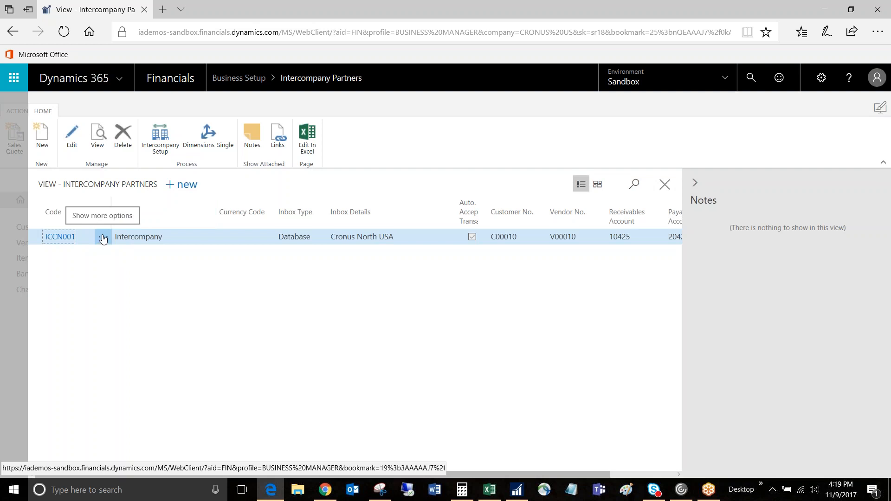
click(72, 137)
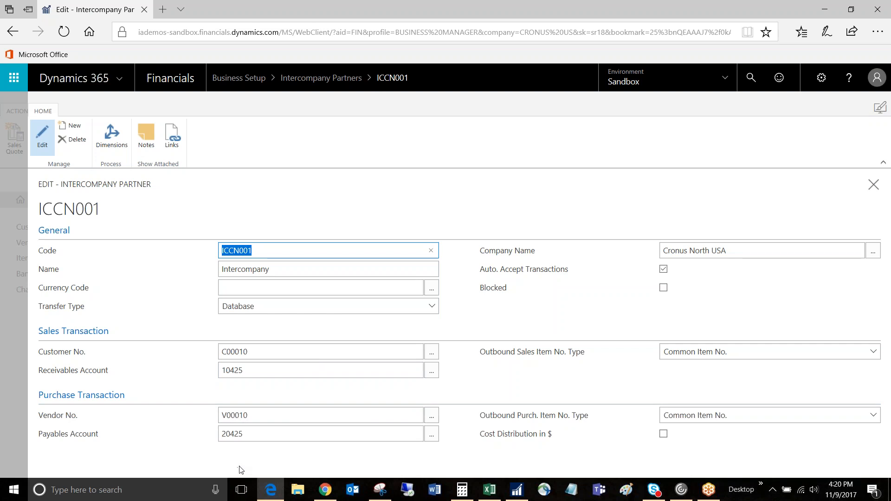
click(873, 185)
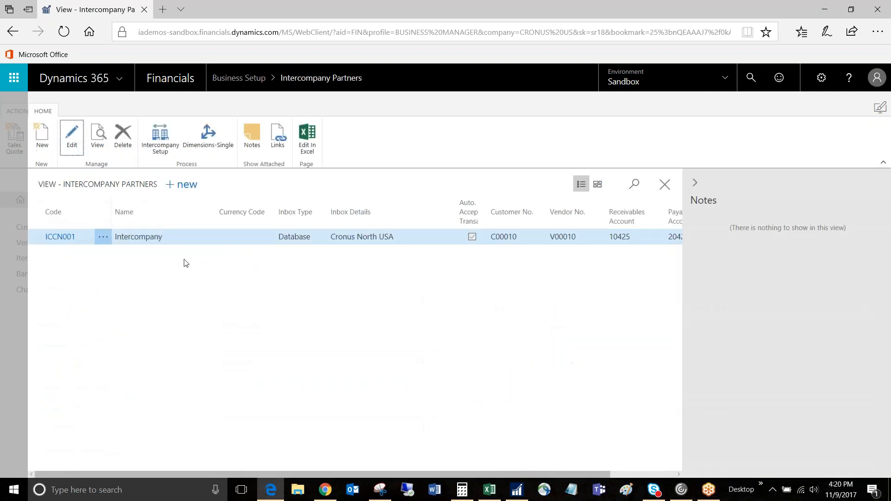
click(664, 184)
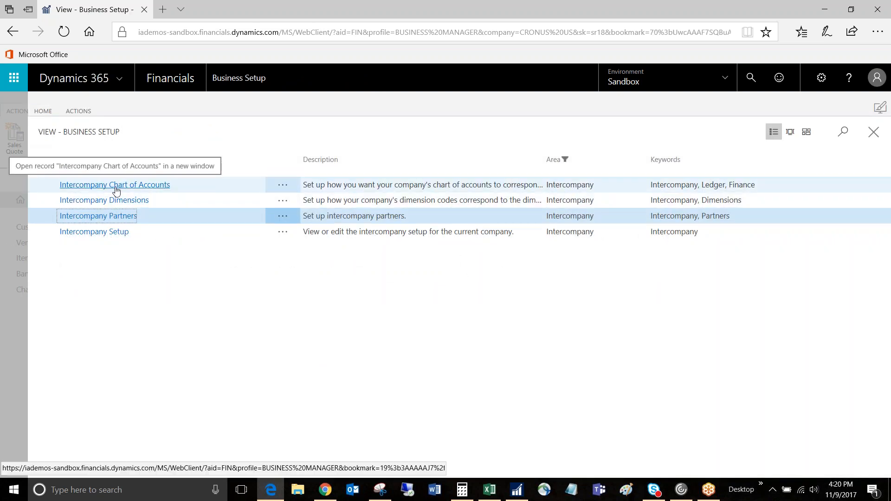
- Review the Intercompany Chart of Accounts mapping and the Intercompany Dimensions list, and close the business setup pages
click(115, 186)
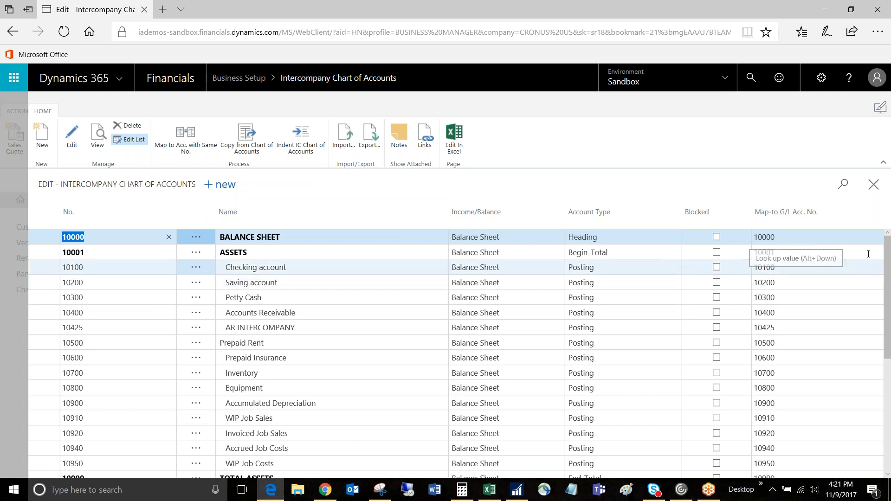
click(874, 186)
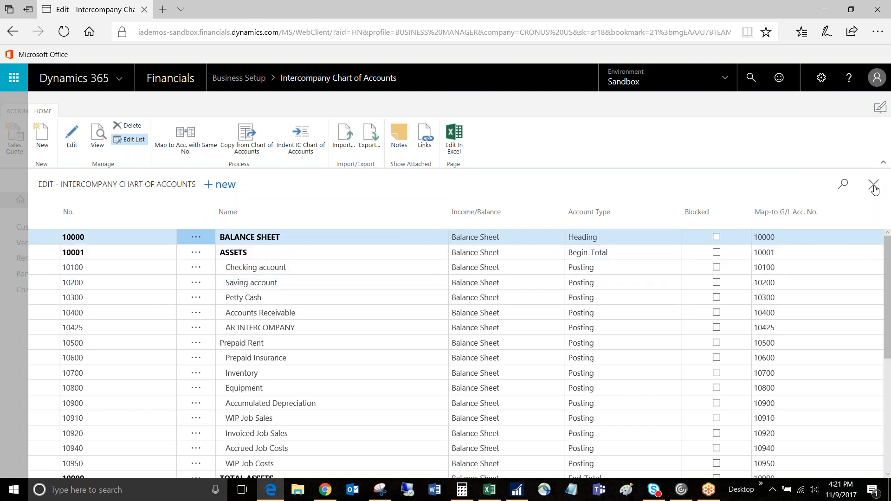
click(76, 200)
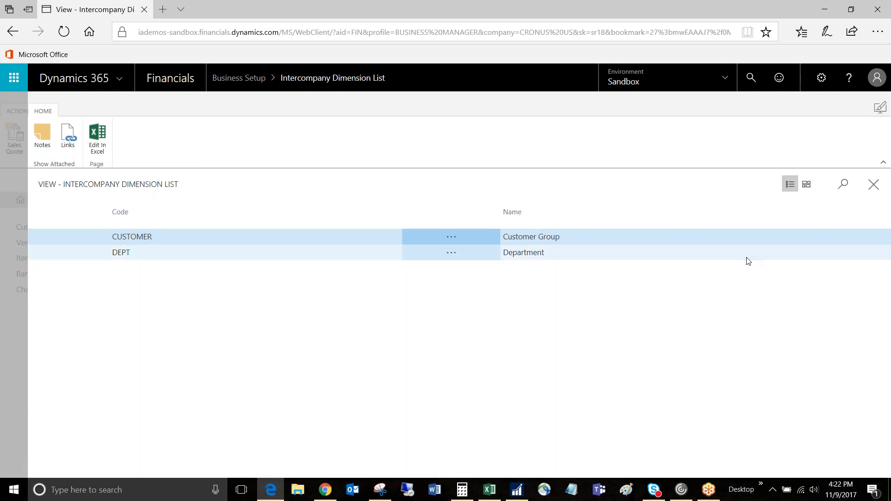
click(875, 185)
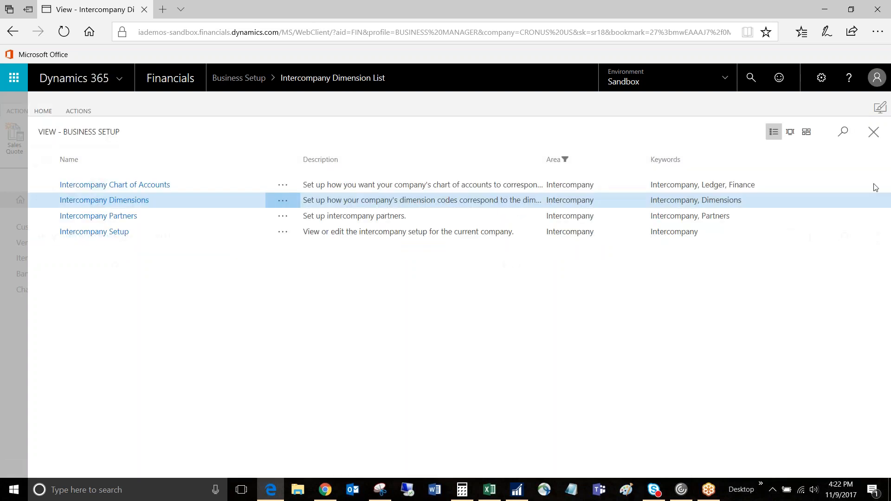
click(874, 133)
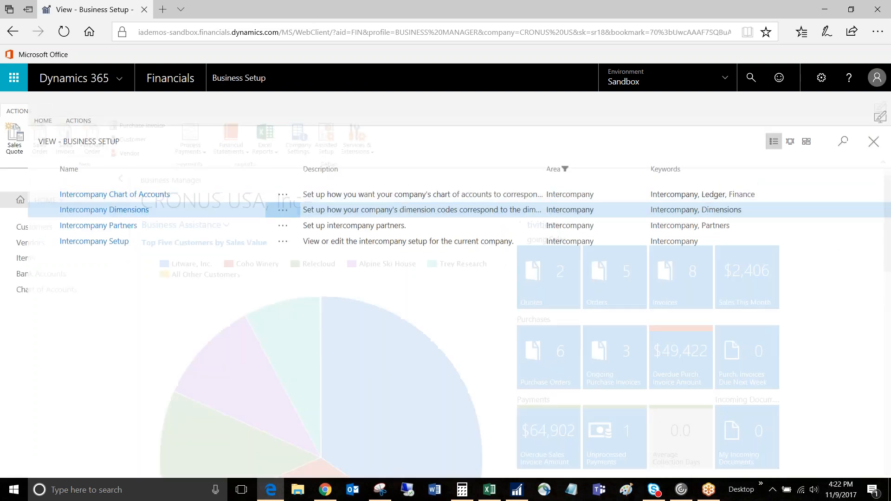
- Search for the Sales Orders list and open the released order for the INTERCOMPANY AR customer
click(751, 82)
text(sales order)
click(273, 242)
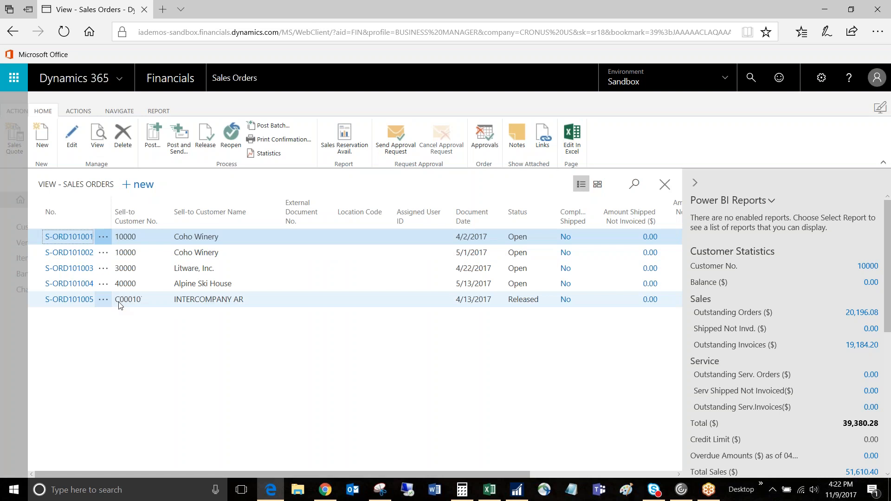
click(78, 299)
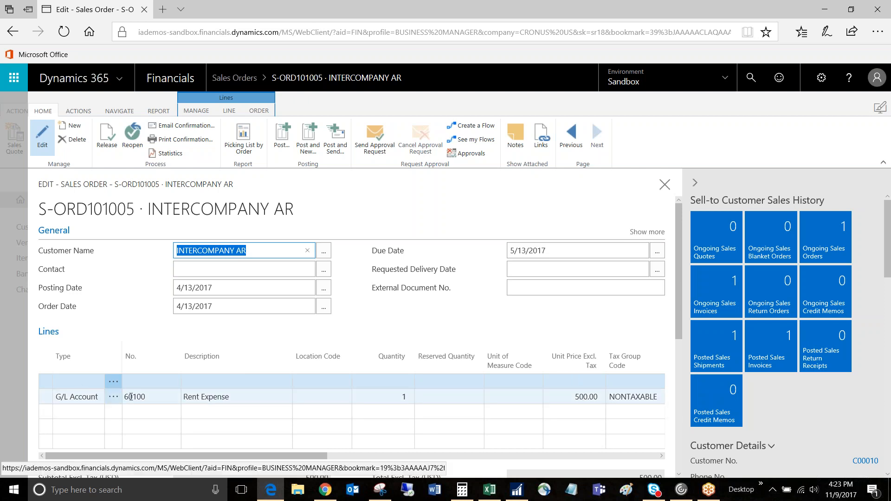
- Review the intercompany order's lines and its available actions for sending an IC sales order, and exit without posting
drag(680, 316, 665, 261)
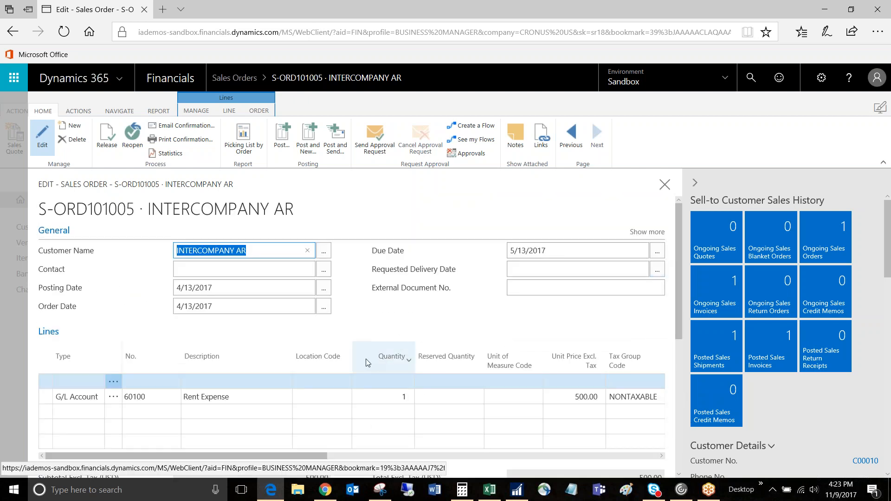
click(80, 114)
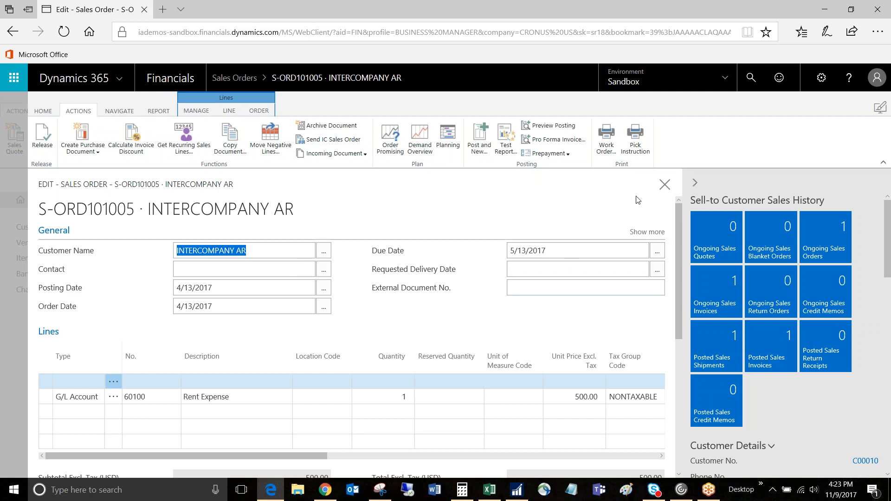
click(665, 184)
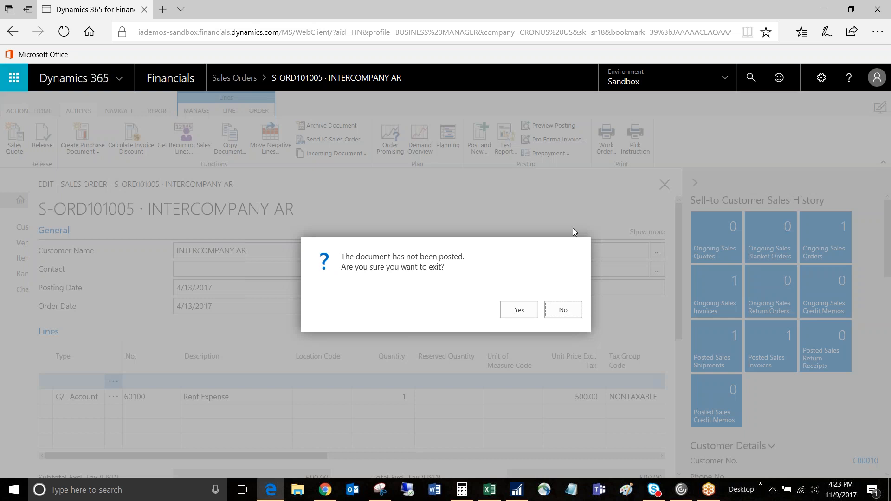
click(519, 310)
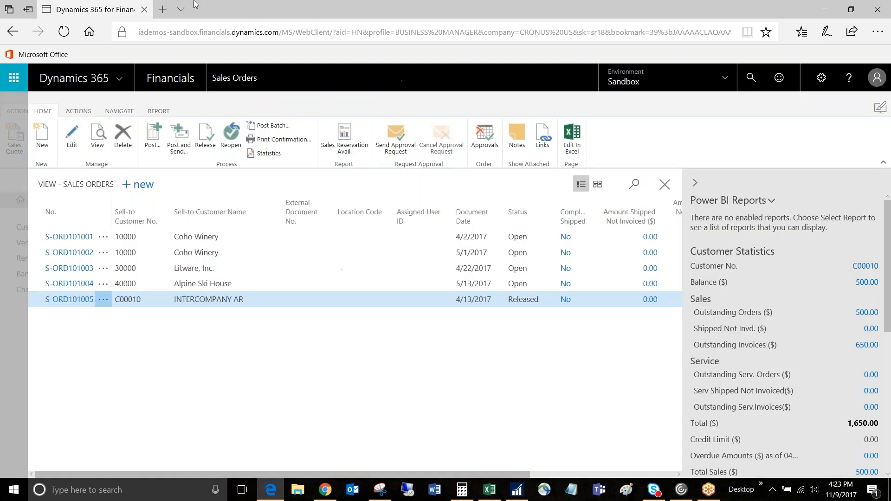
- Switch the active company to Cronus North USA in My Settings
click(822, 77)
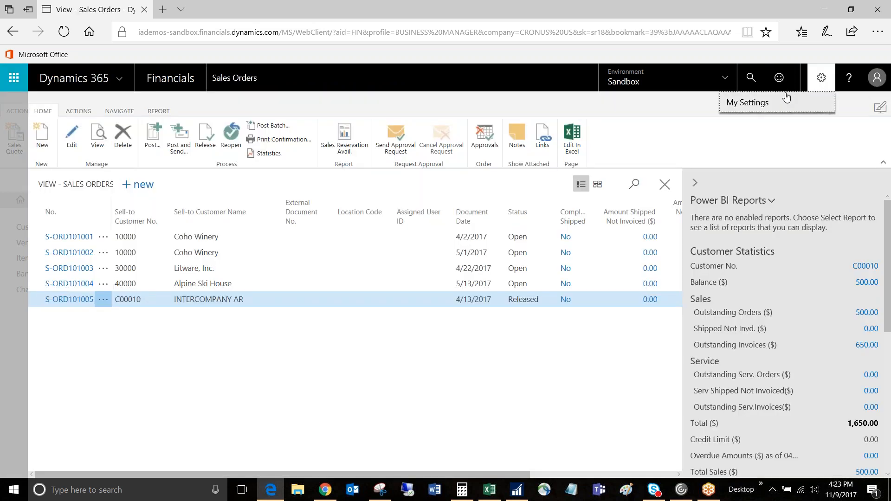
click(763, 106)
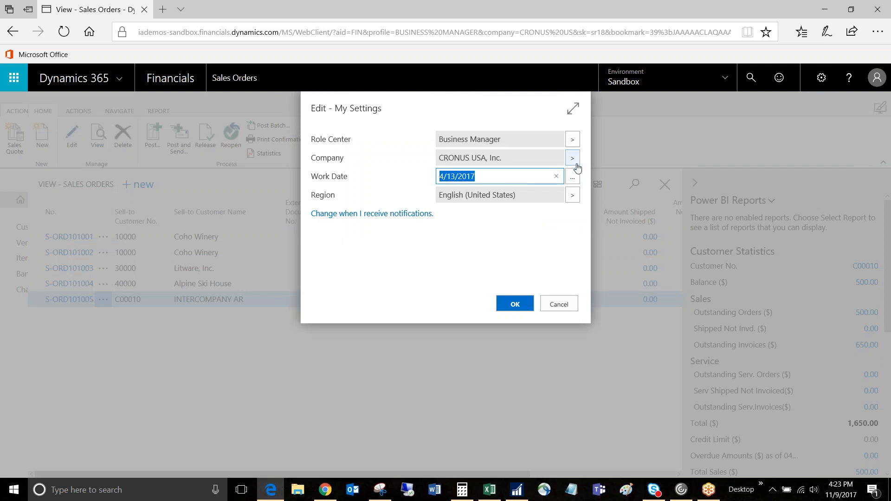
click(574, 160)
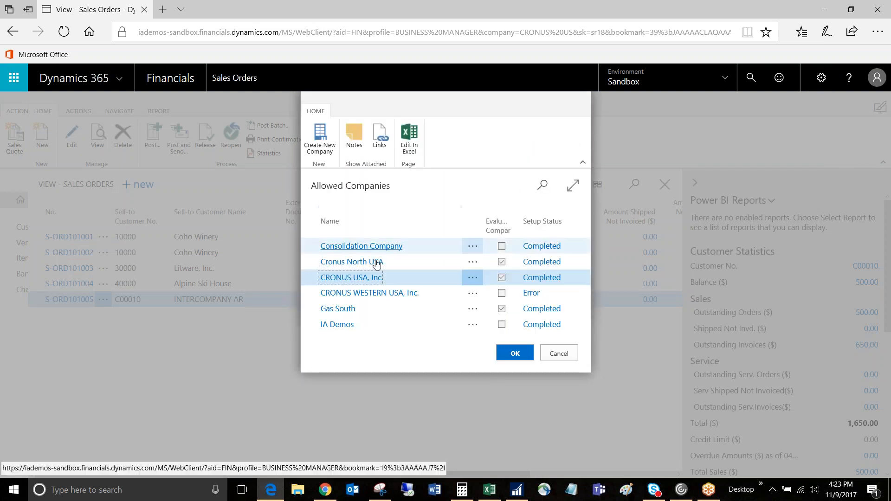
click(360, 270)
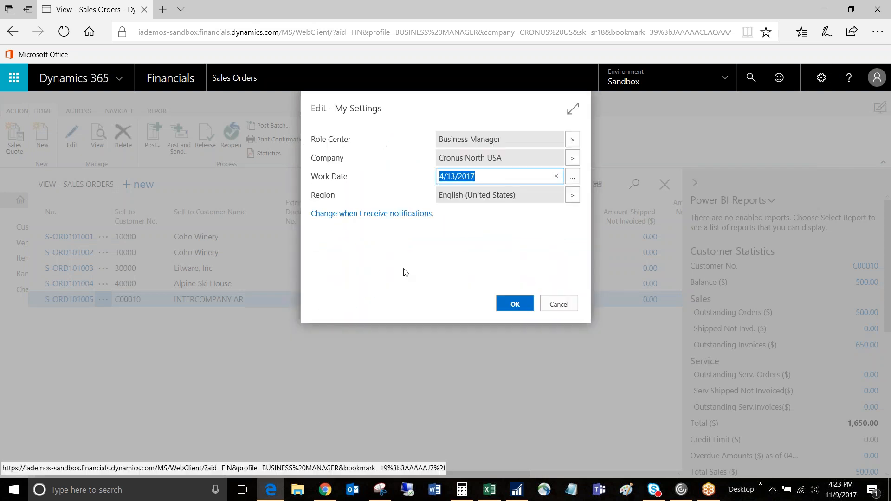
click(520, 312)
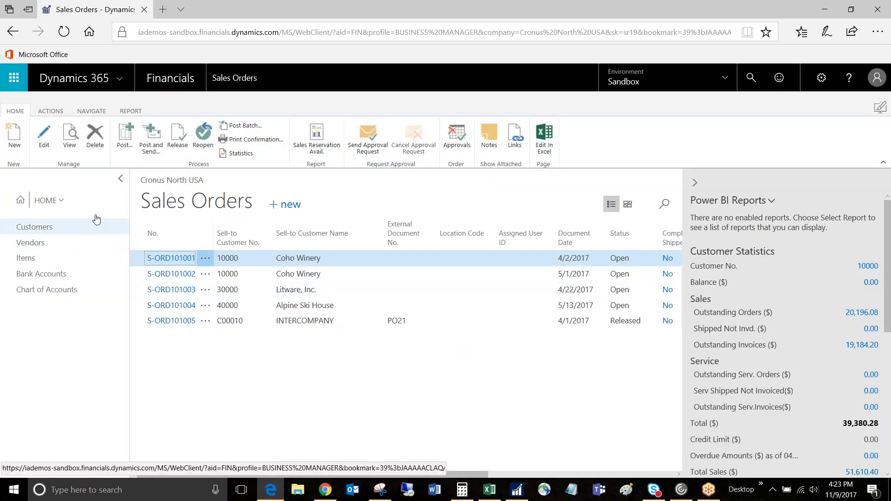
- Return to the home page, examine the No Action transaction among the pending intercompany inbox transactions, and close the list
click(19, 203)
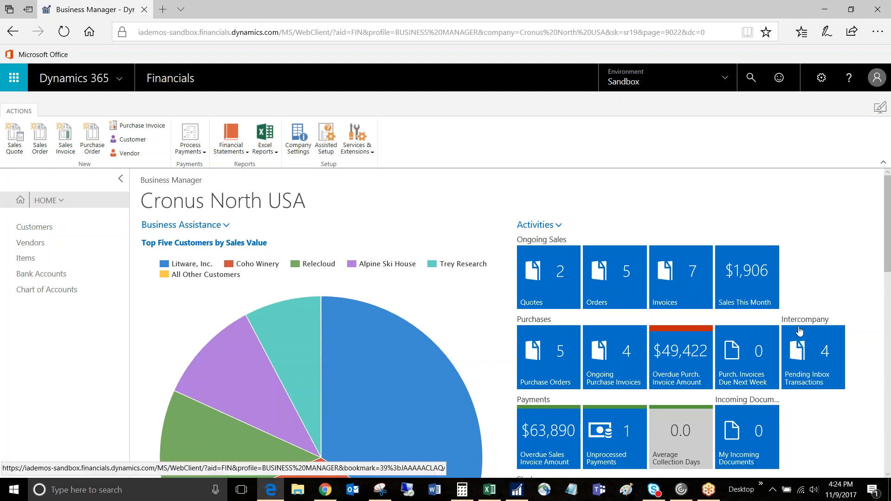
click(826, 358)
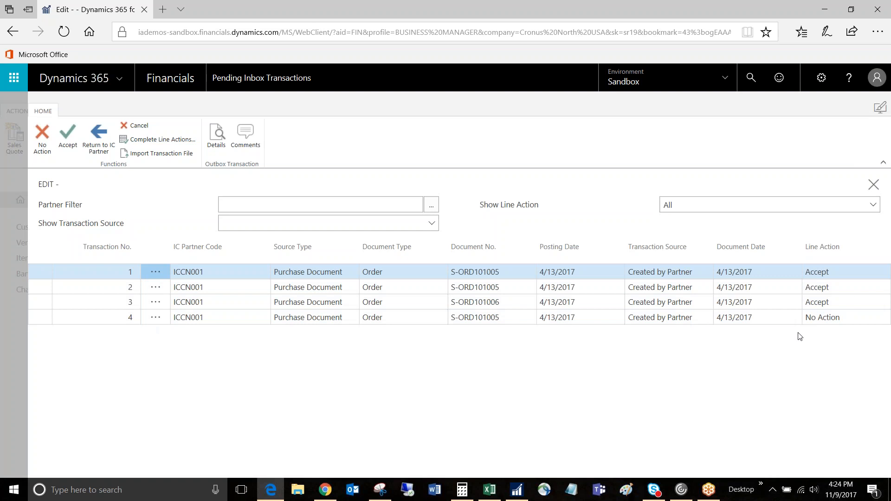
click(98, 320)
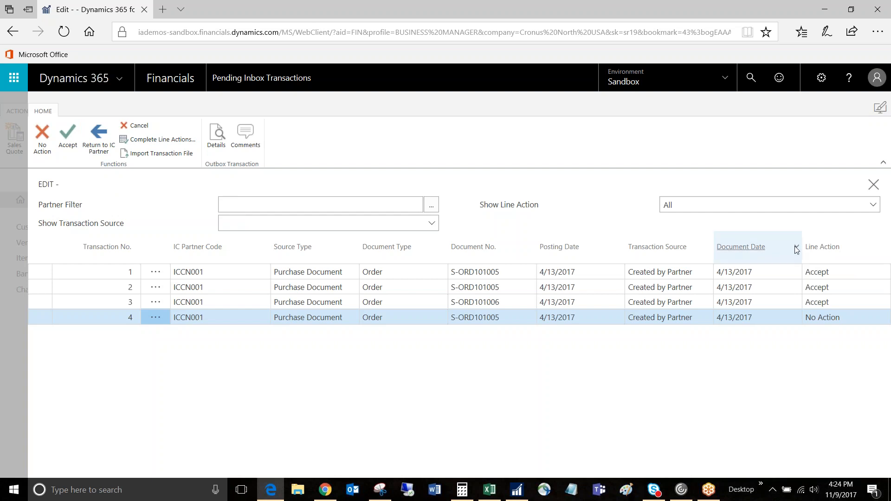
click(878, 188)
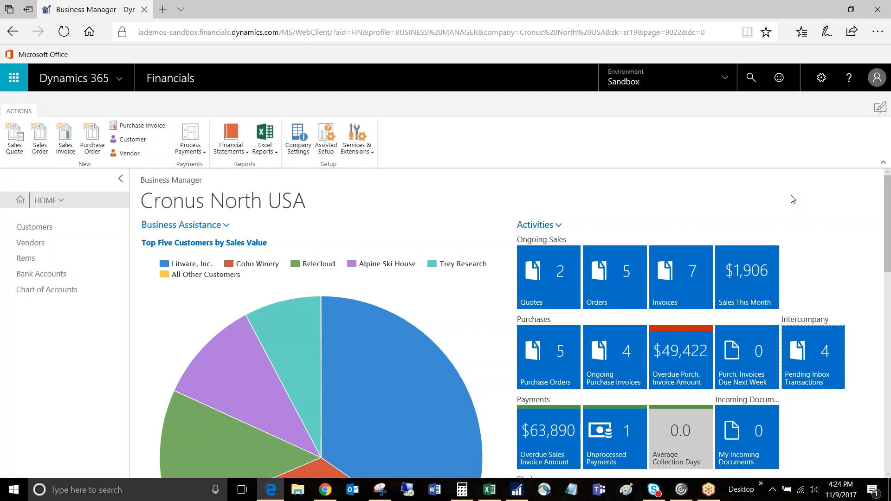
- Switch the active company to Consolidation Company in My Settings
click(820, 80)
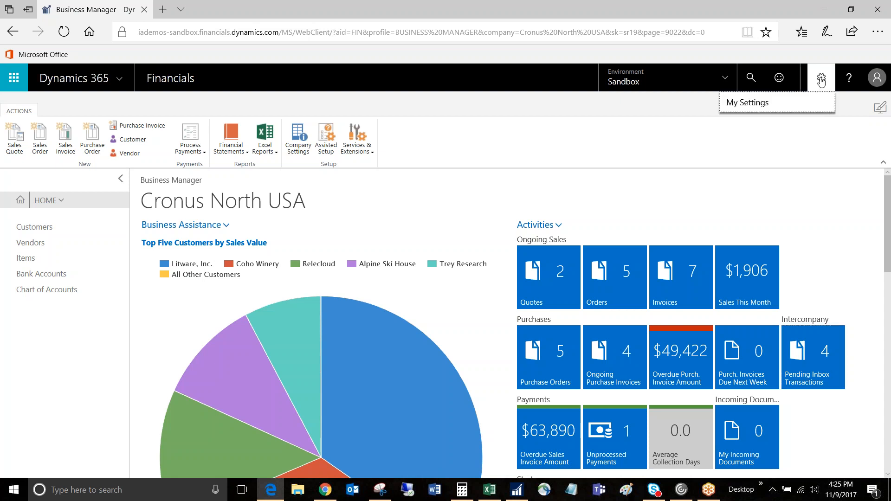
click(744, 104)
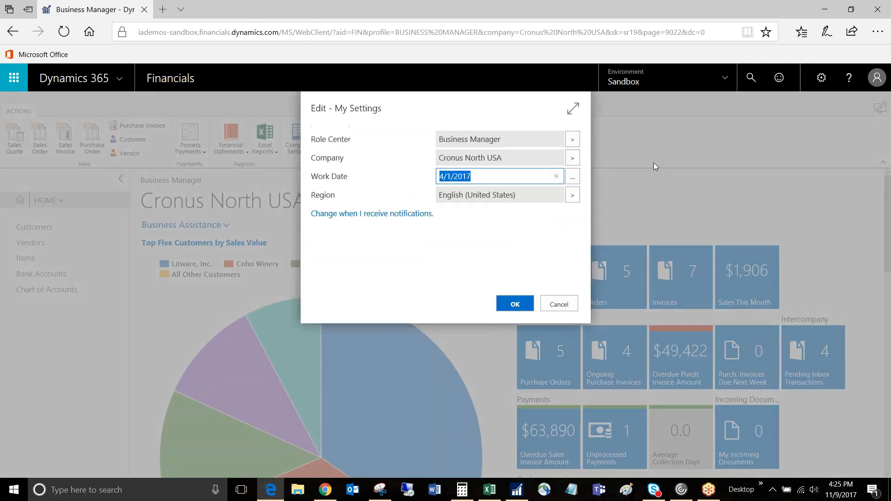
click(572, 159)
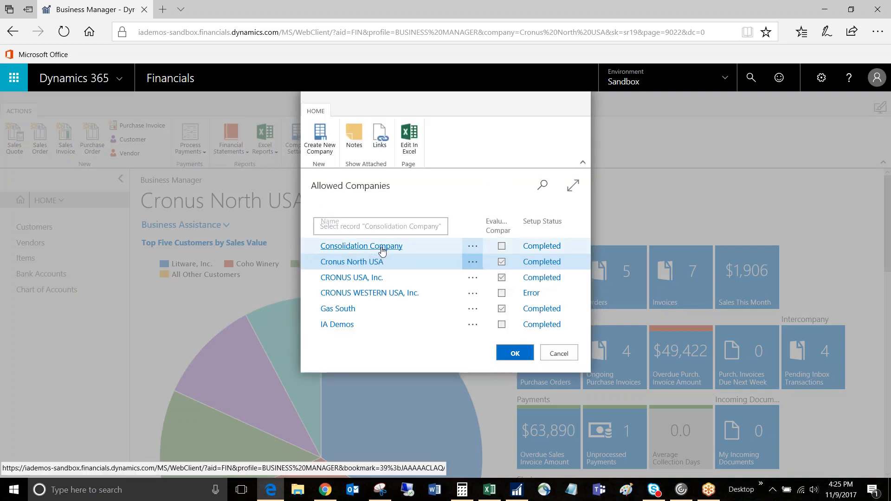
click(382, 250)
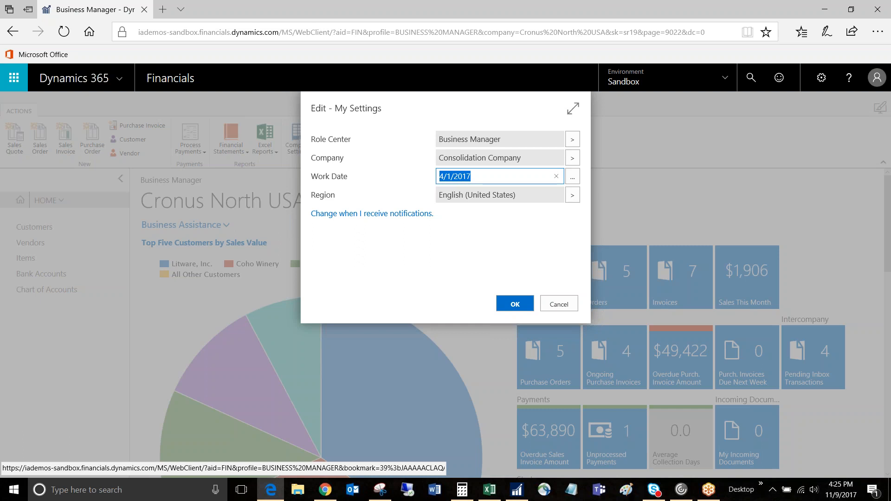
click(513, 303)
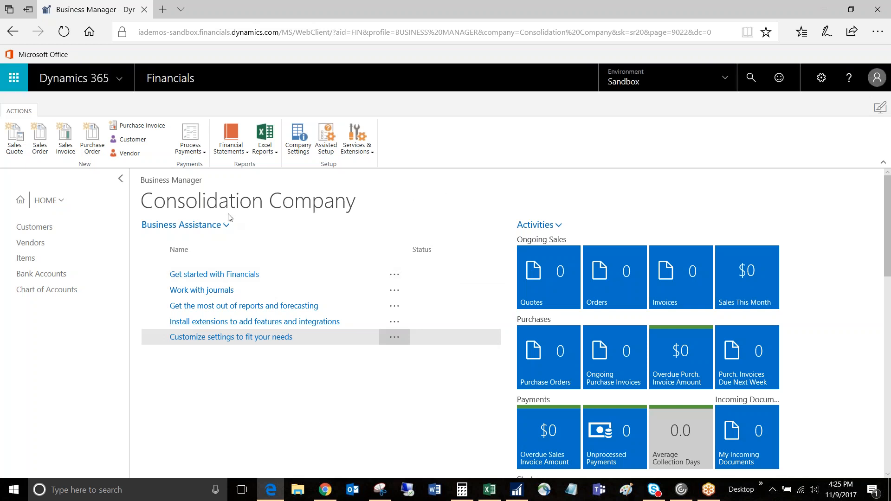
- Search the pages for "business" and open the Business Units list
click(749, 89)
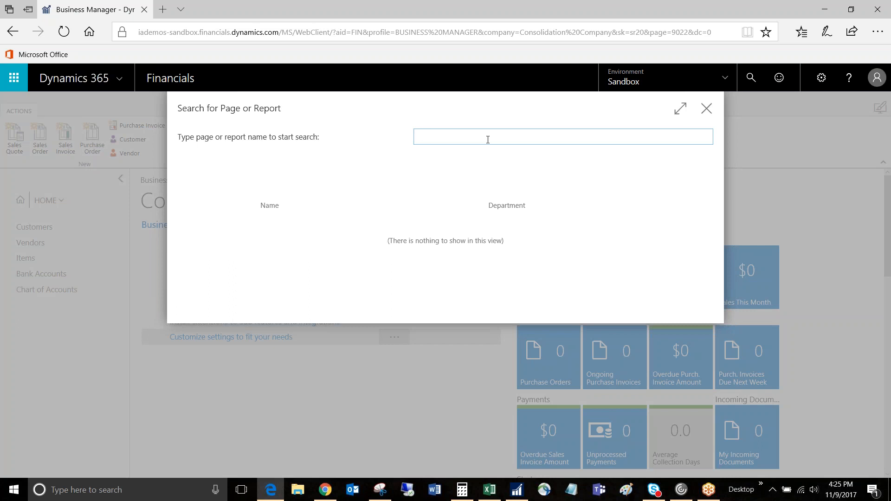
text(business)
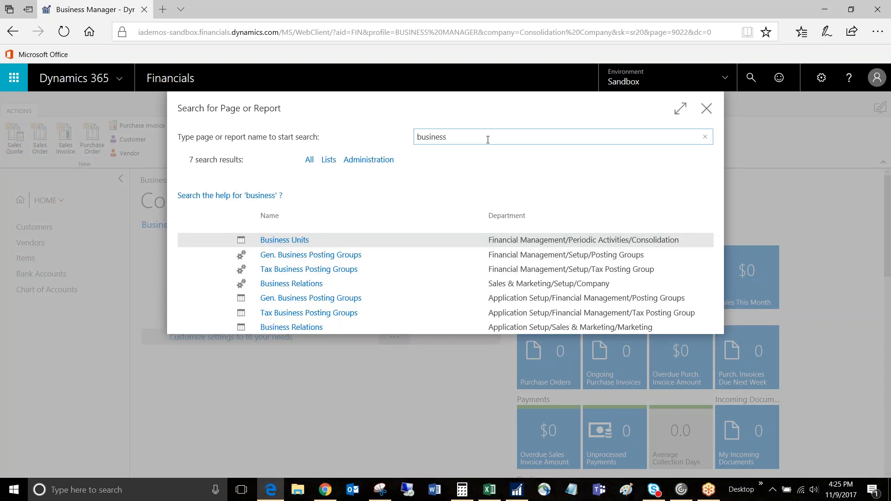
click(286, 241)
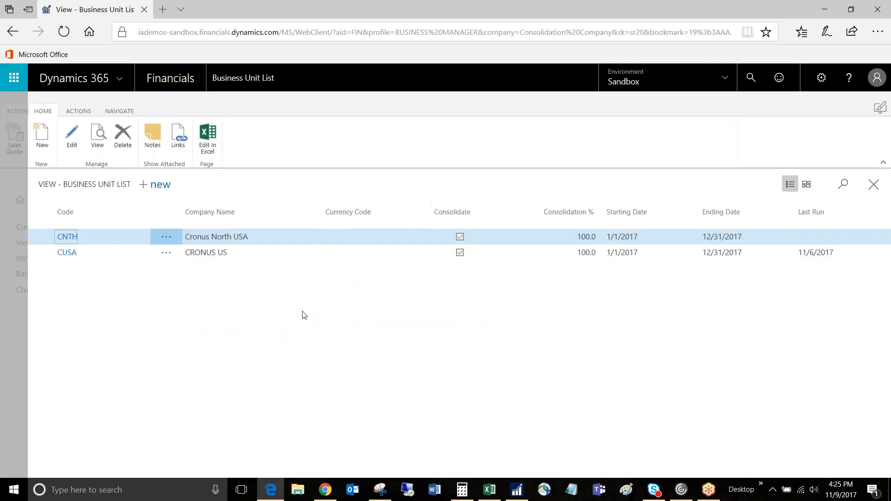
- Import the April EAST consolidation file for the CRONUS US unit, accept the 04/01/17 to 04/30/17 period, and close the business unit list
click(235, 252)
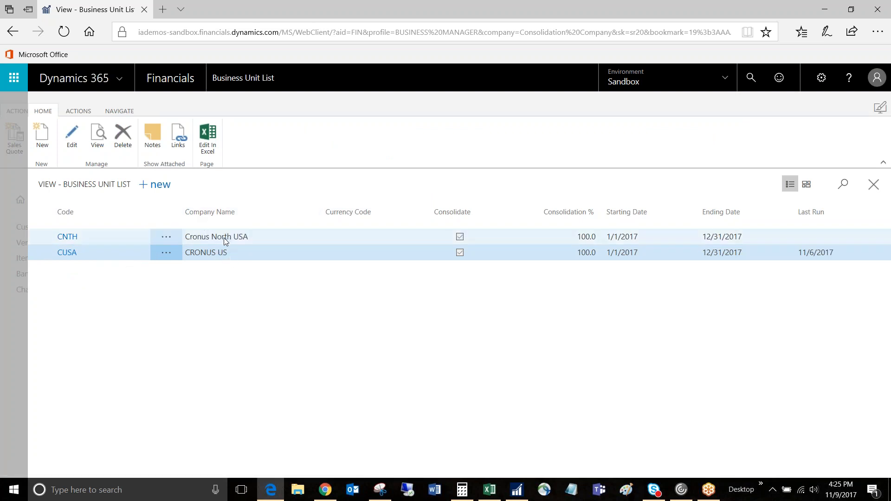
click(78, 111)
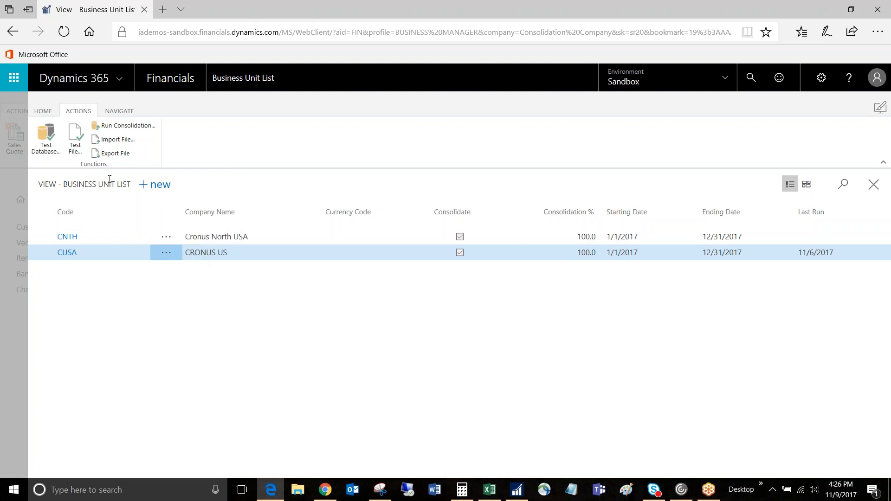
click(117, 140)
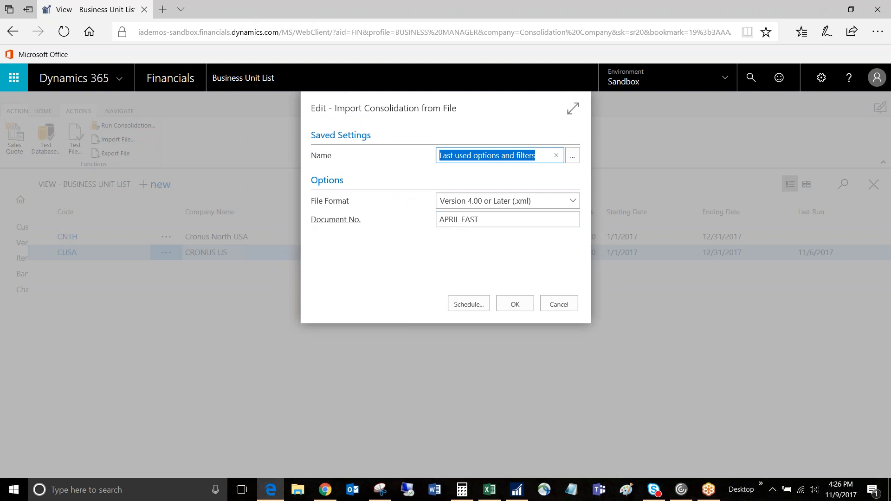
click(512, 310)
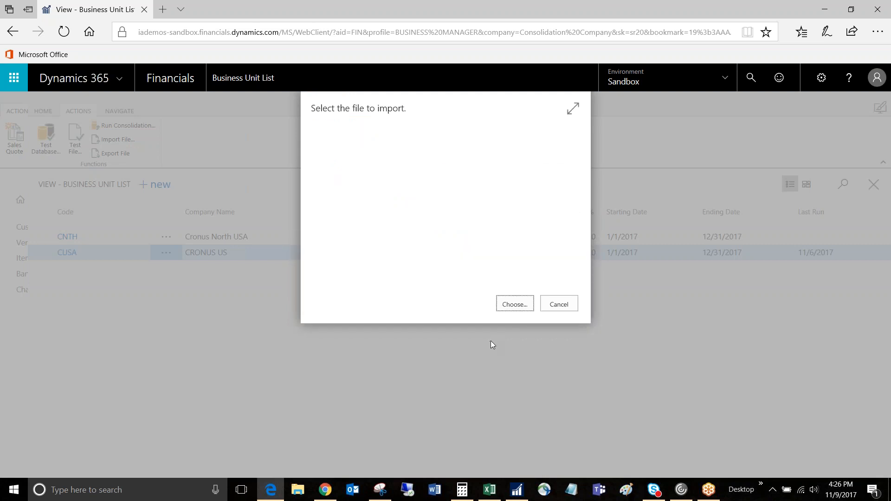
click(519, 308)
click(136, 158)
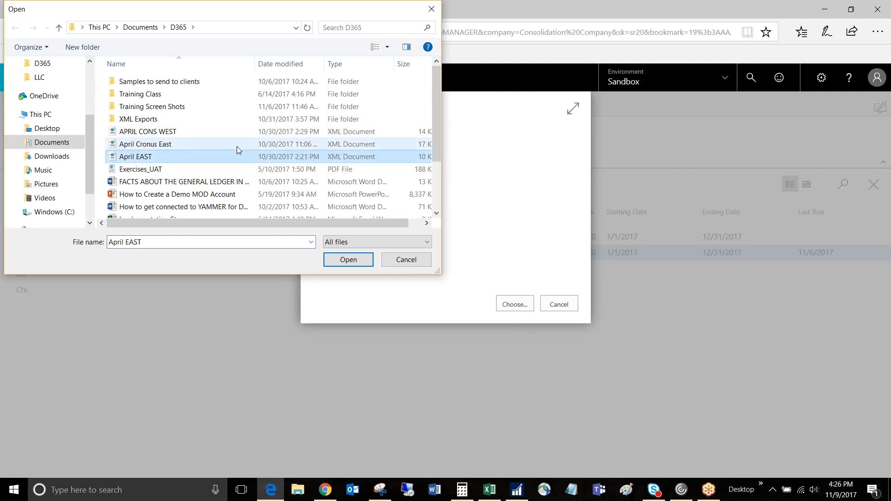
click(349, 260)
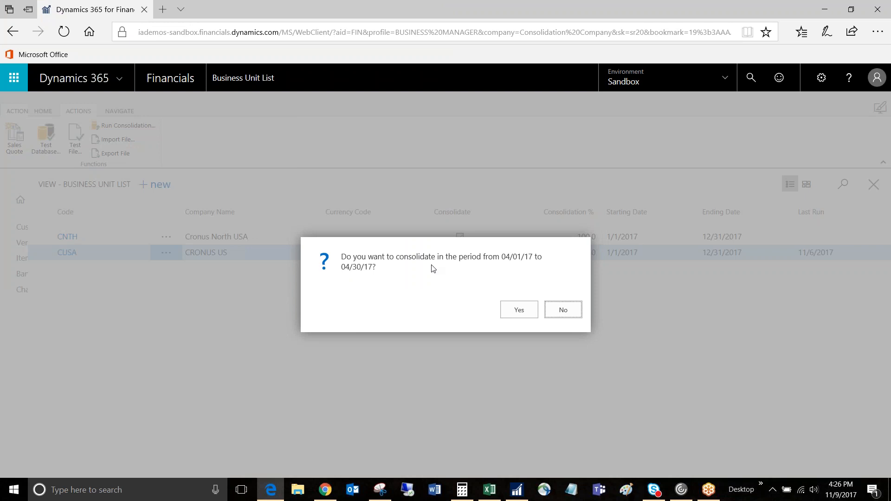
click(519, 310)
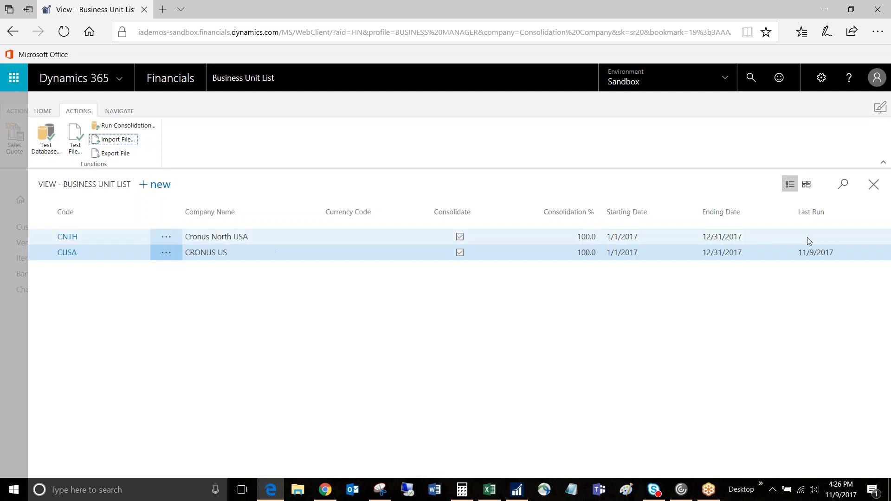
click(874, 186)
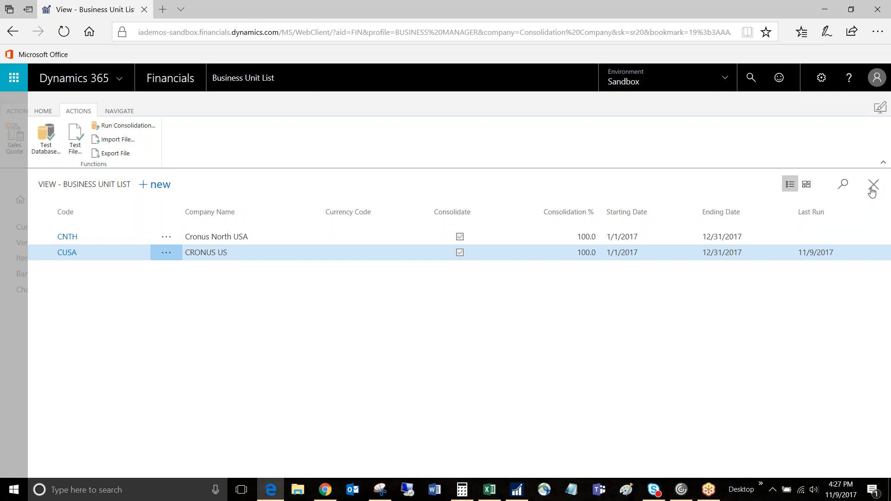
- Search the pages for "account schedules" and open the Account Schedules list from the Finance department
click(751, 79)
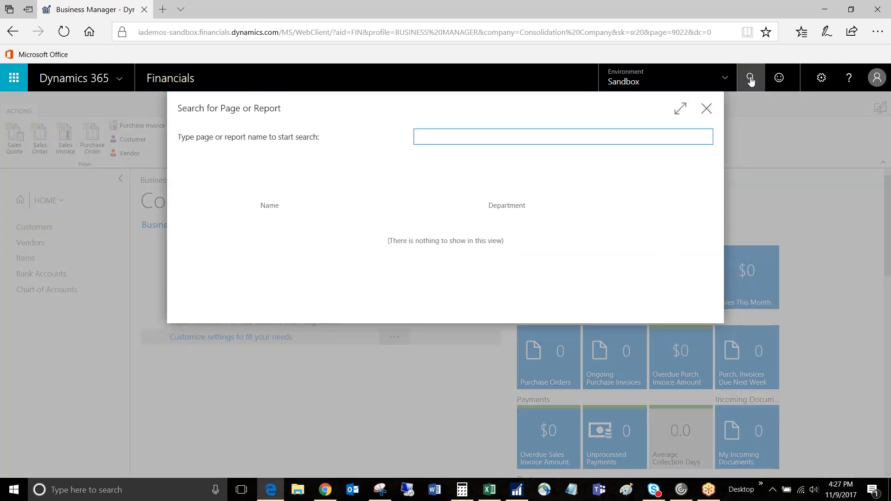
text(account schedules)
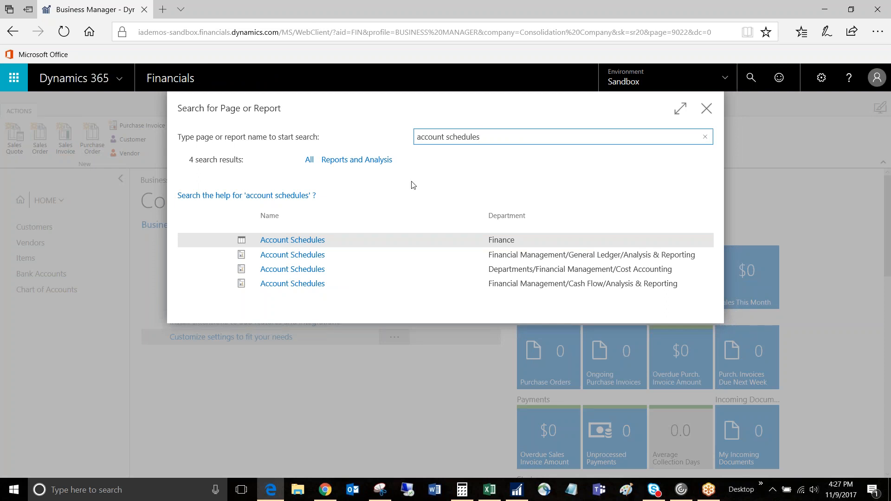
click(299, 243)
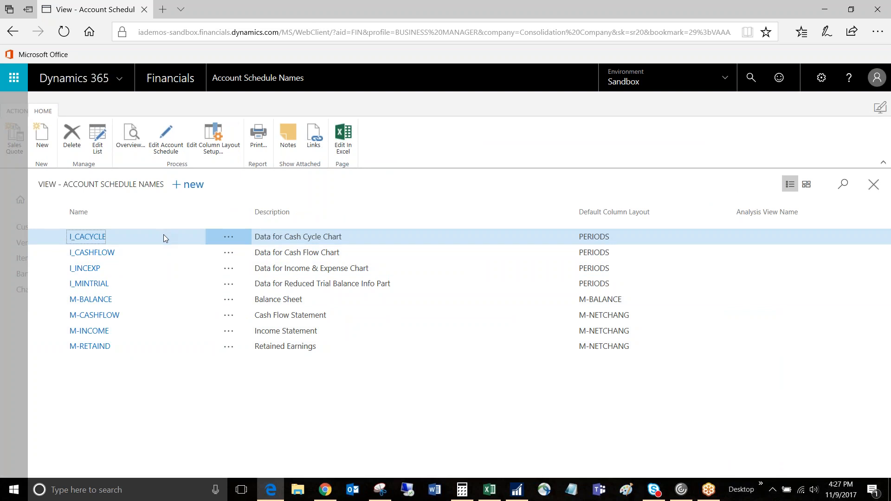
- Open the overview of the M-INCOME account schedule and choose the M-NETCHANG column layout
click(126, 333)
click(134, 137)
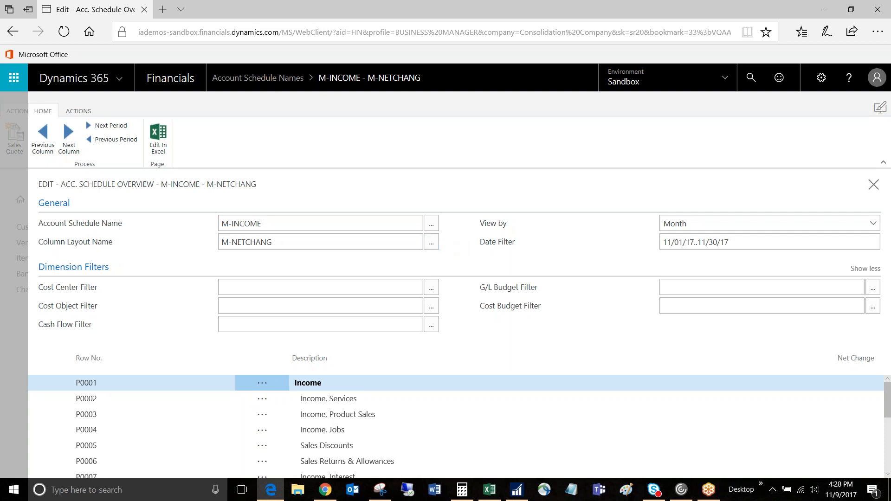
click(432, 245)
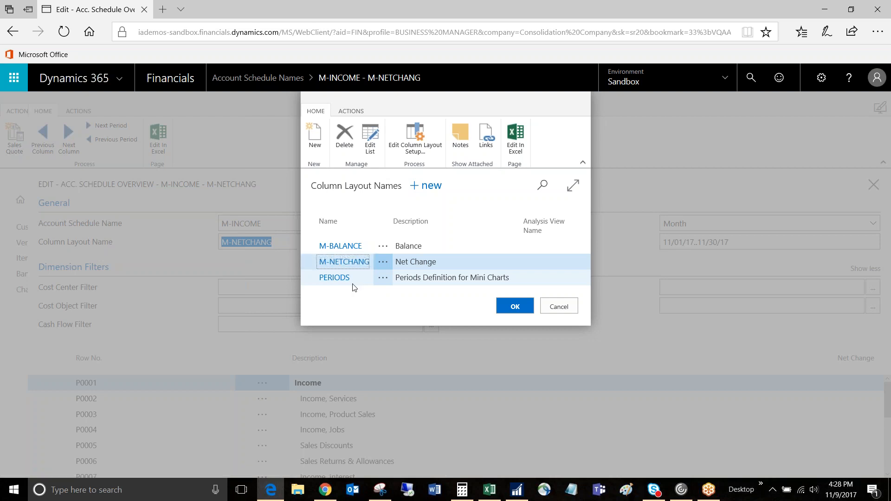
click(515, 308)
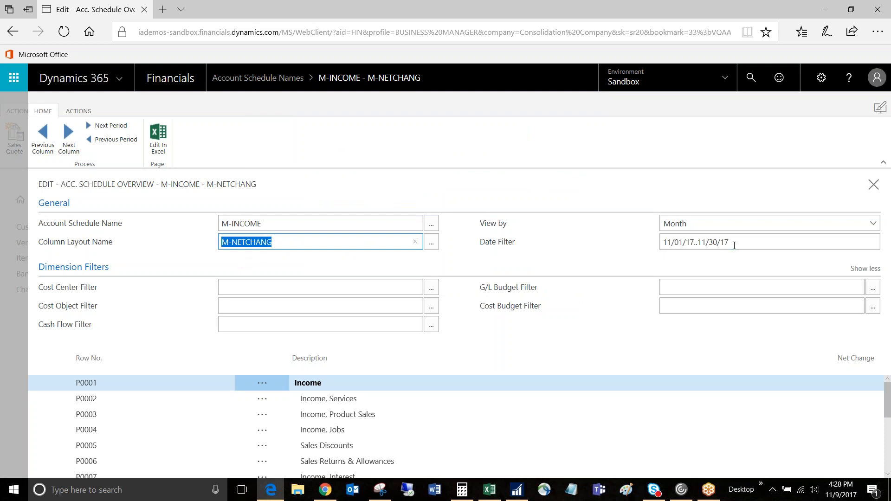
- Set the overview's date filter to 04/01/2017..04/30/2017
click(712, 242)
text(0)
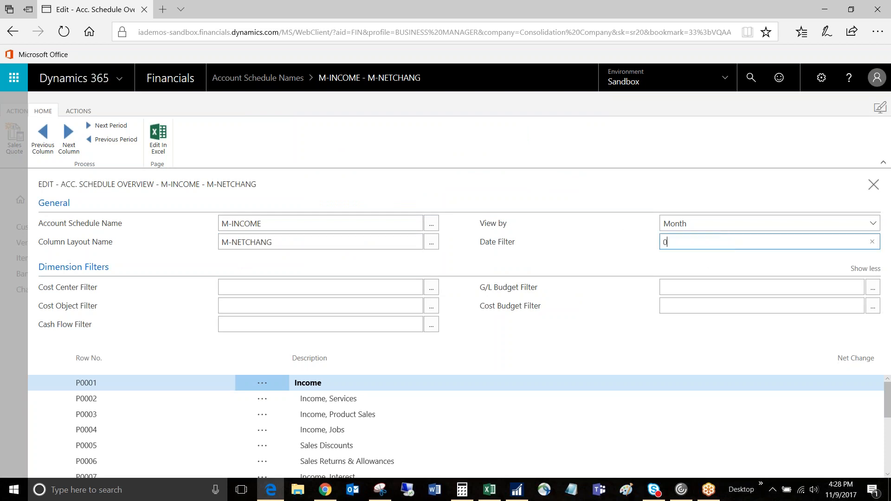
text(4/01/2017..04/30/2017)
key(Tab)
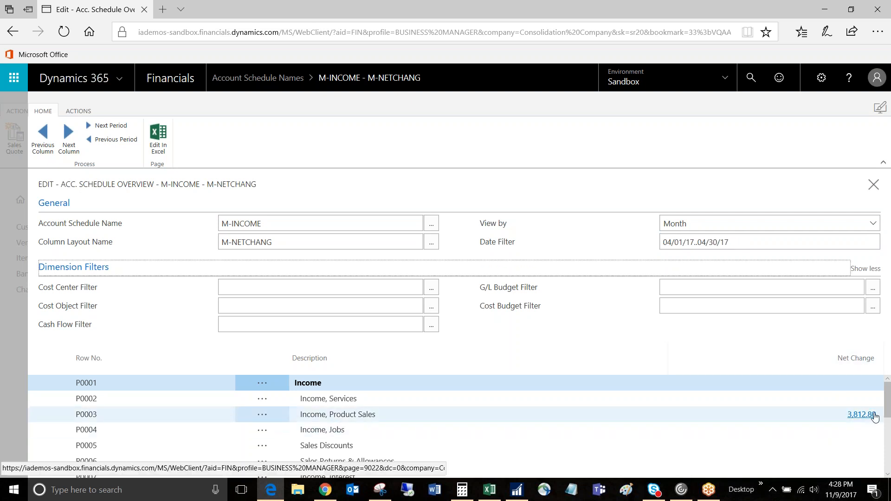
- Examine the Utilities Expense net change down to its general ledger entries, and close the ledger, overview and account schedule pages
scroll(886, 414, down, 1)
drag(889, 414, 890, 467)
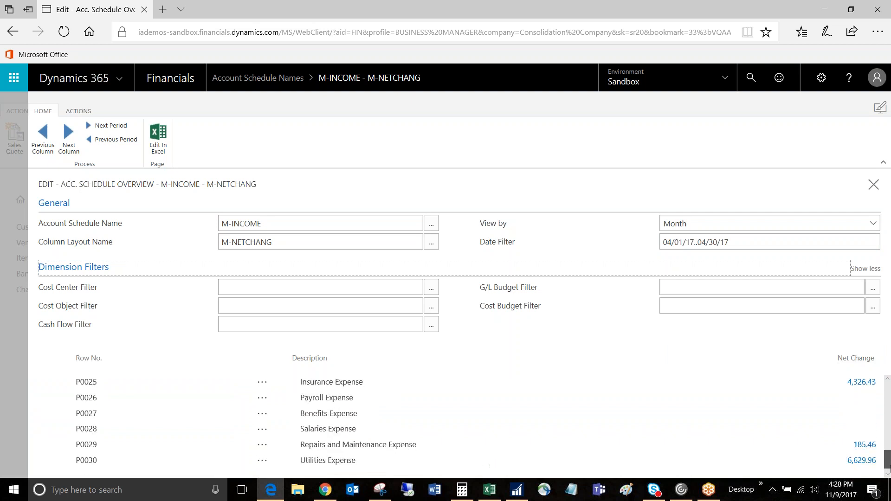
drag(890, 466, 890, 471)
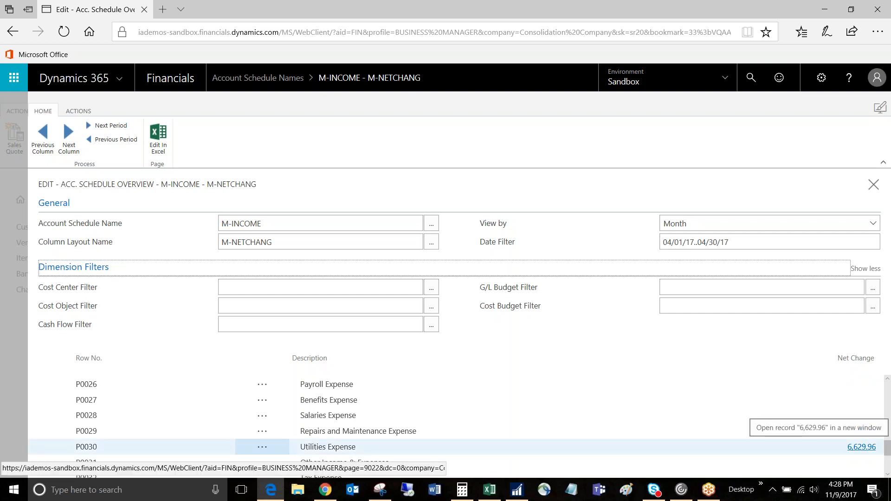
click(861, 448)
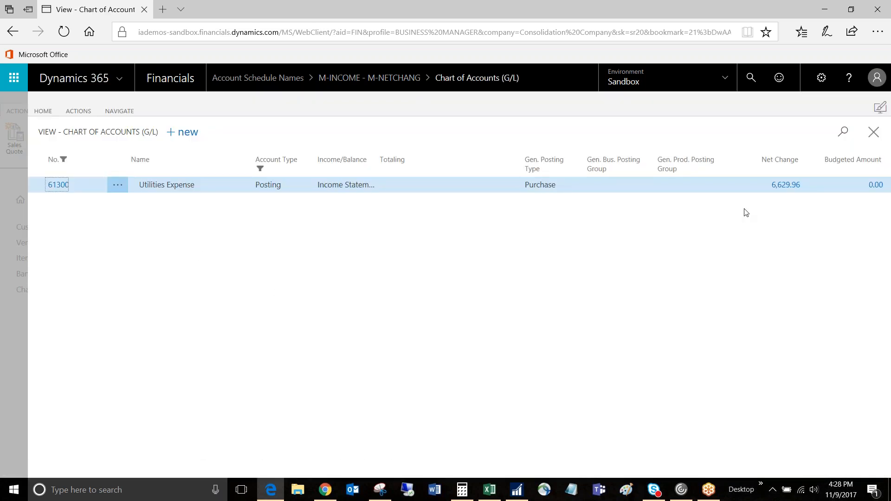
click(784, 185)
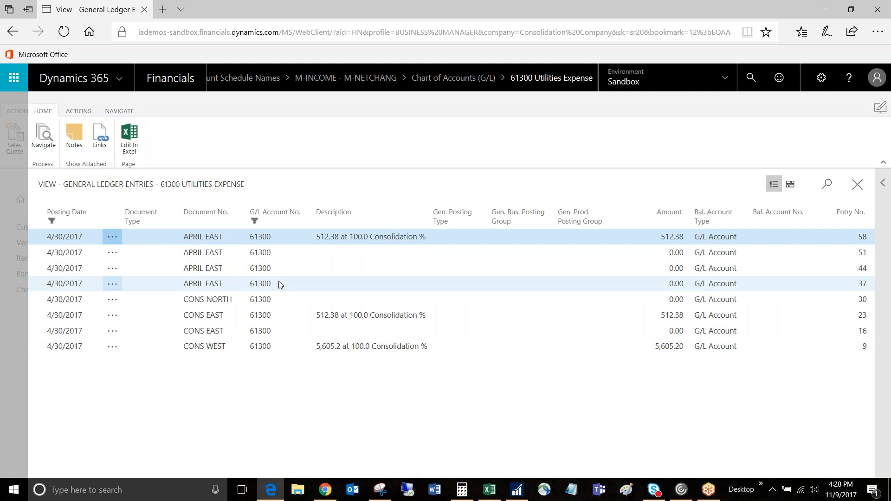
click(858, 184)
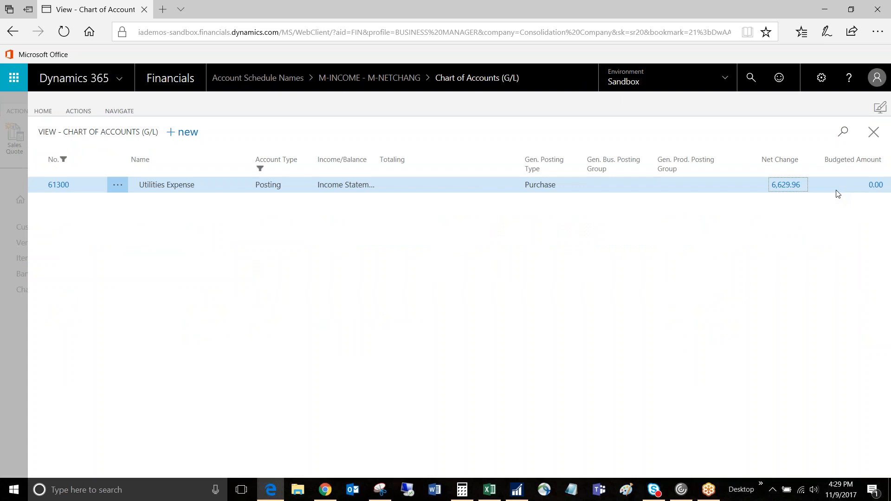
click(874, 134)
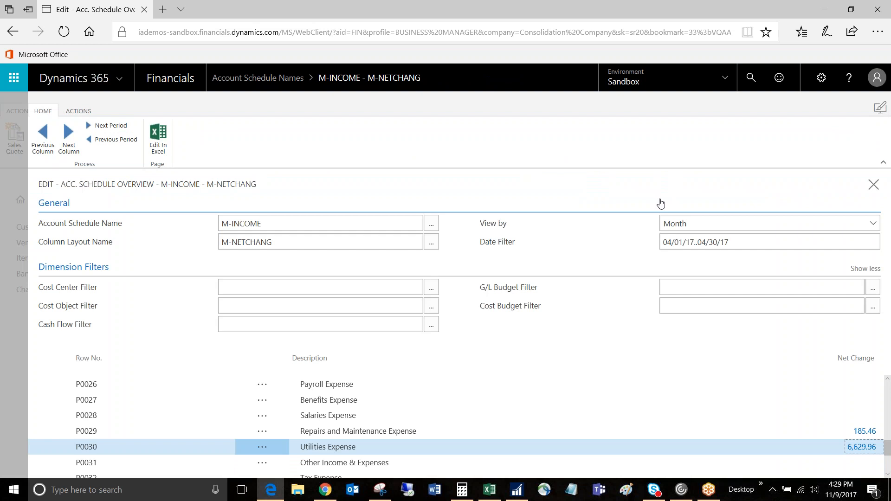
click(874, 185)
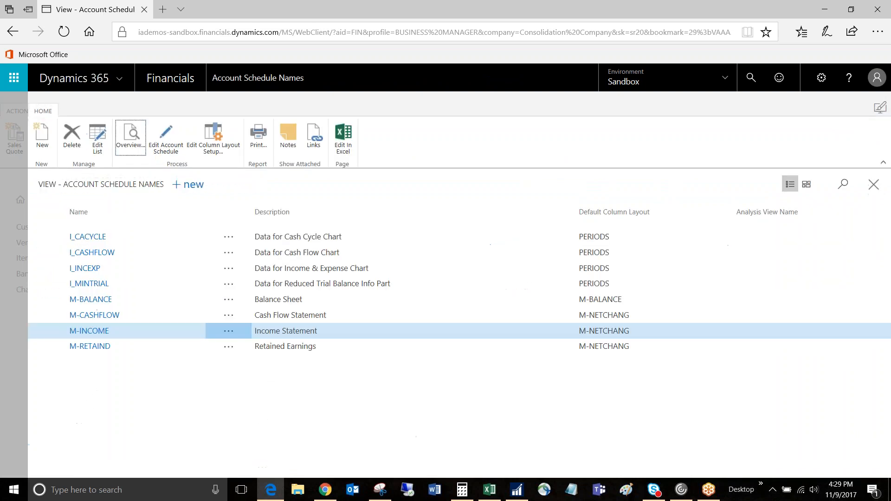
click(874, 184)
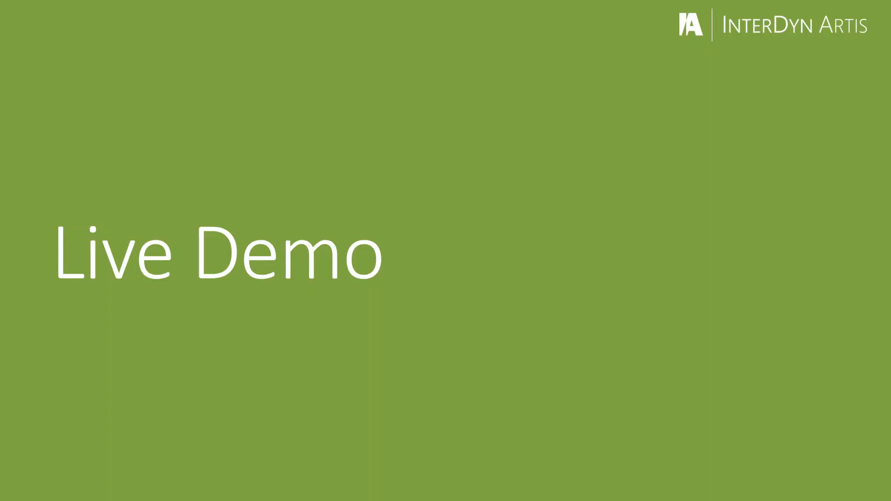
key(Right)
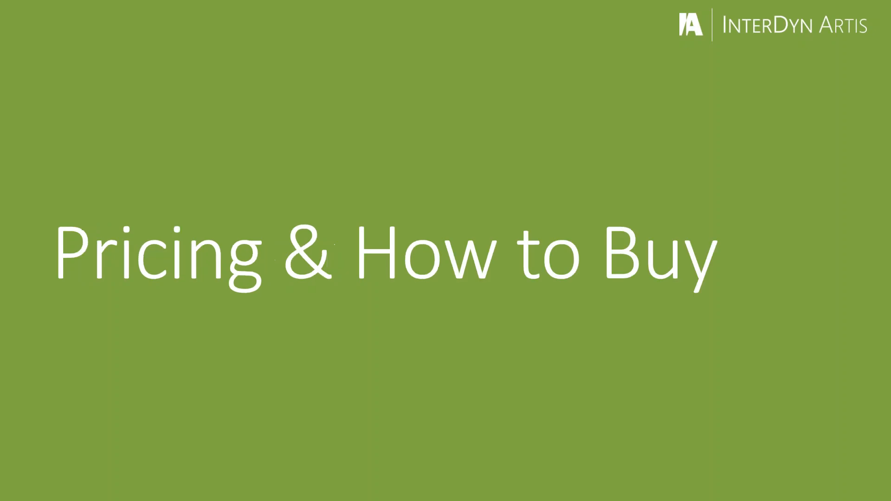